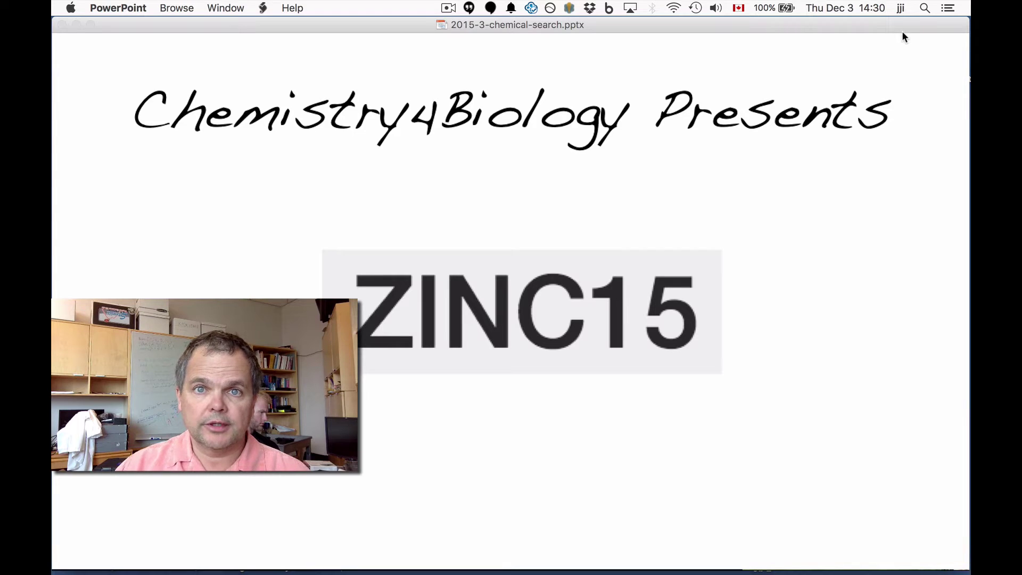
Step through the credits slide (Irwin Lab, Shoichet Lab, NIH funding) to the 'Today's episode' slide
{"action": "key", "text": "Right"}
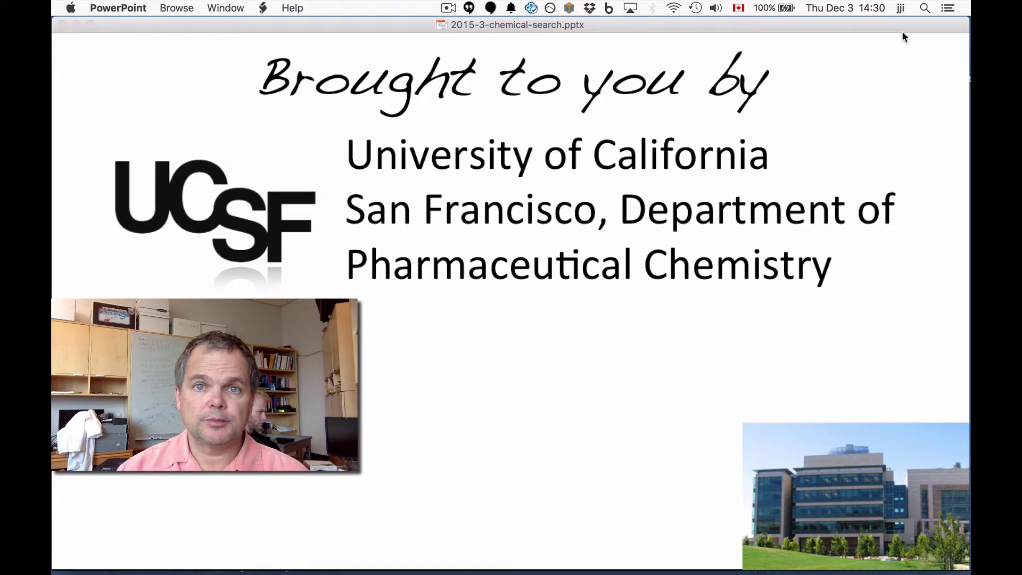
{"action": "key", "text": "Right"}
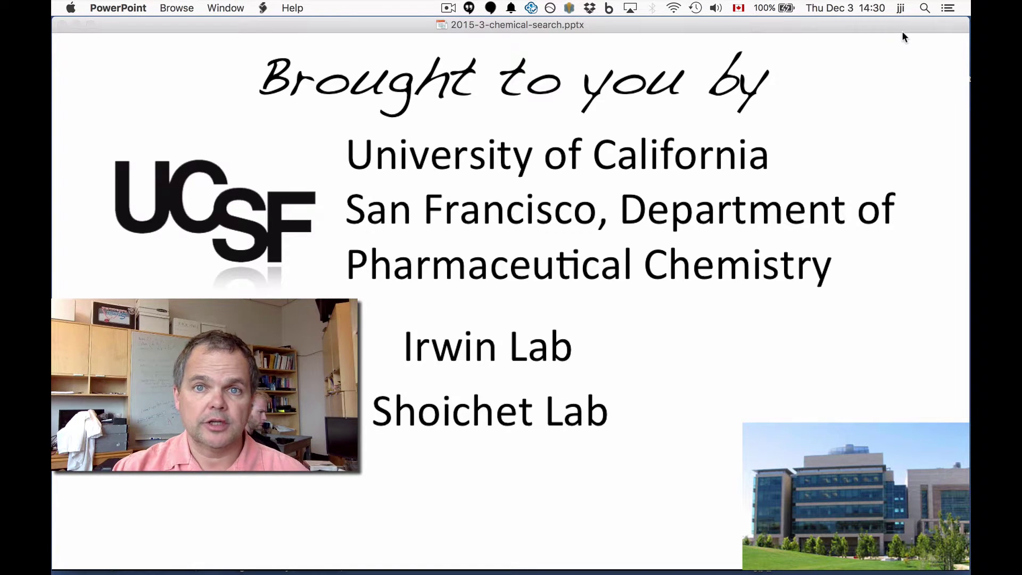
{"action": "key", "text": "Right"}
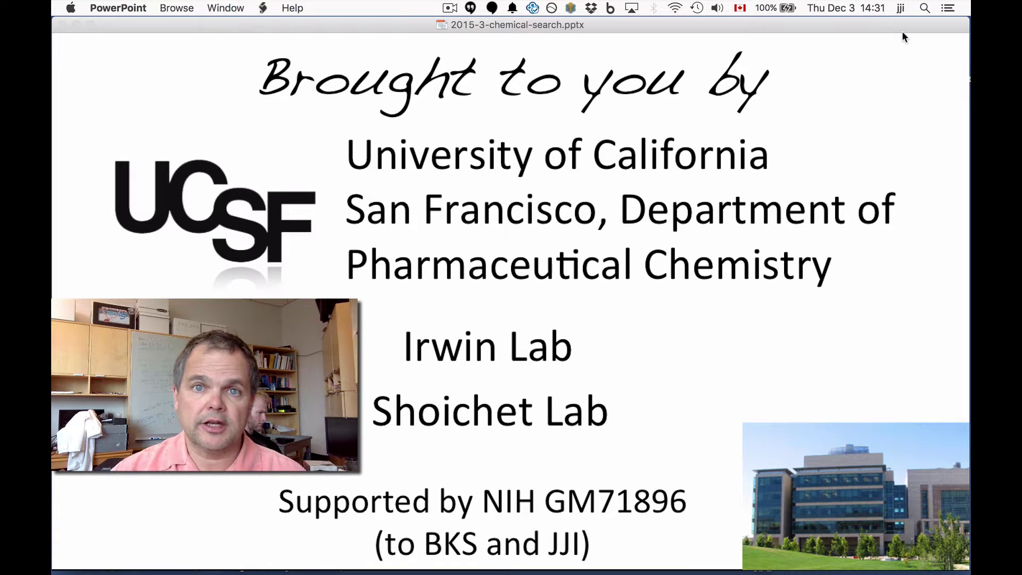
{"action": "key", "text": "Right"}
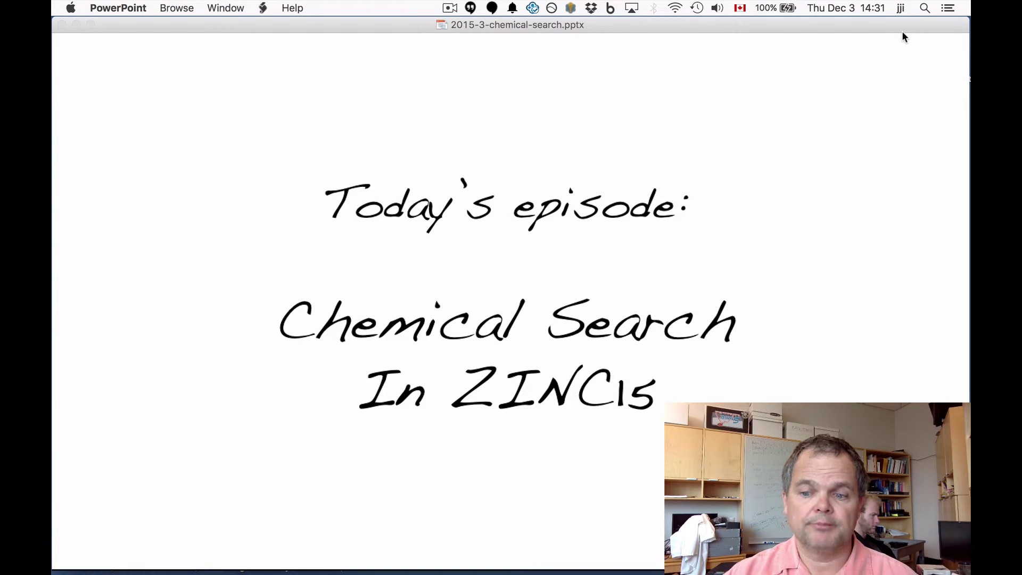
Move from the Chemical Search overview slide to the five-bullet Caveats slide
{"action": "key", "text": "Right"}
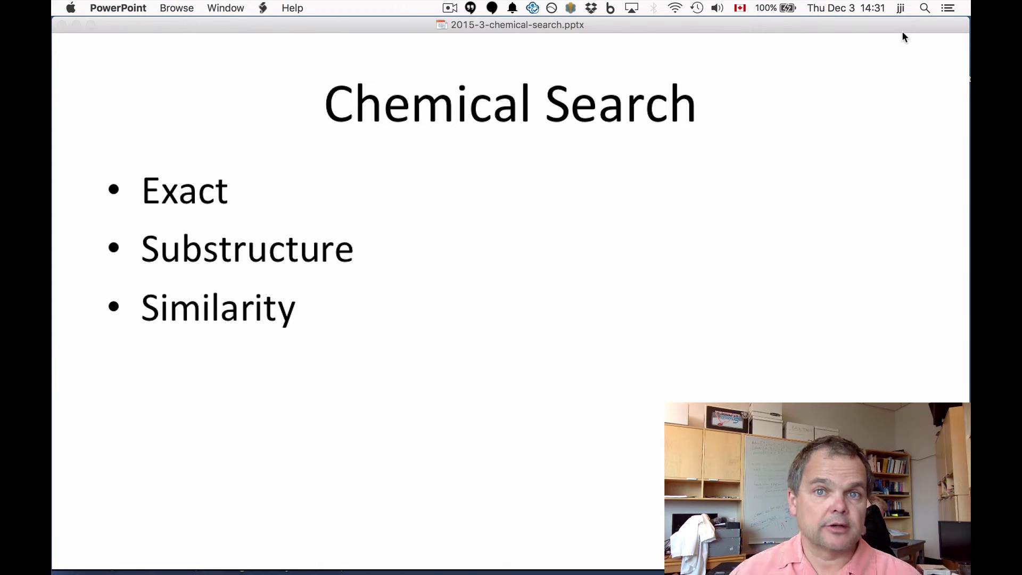
{"action": "key", "text": "Left"}
{"action": "key", "text": "Right"}
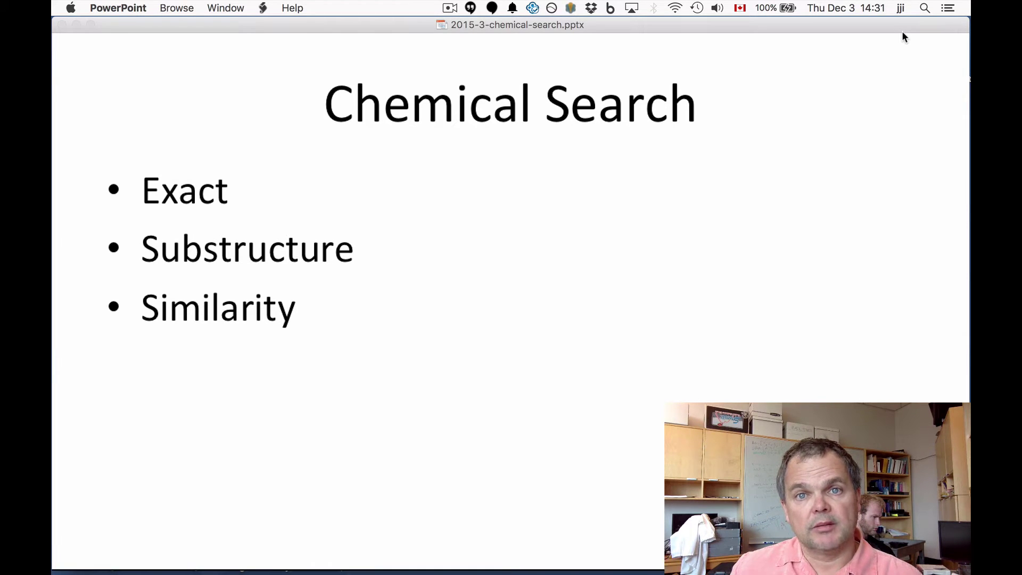
{"action": "key", "text": "Left"}
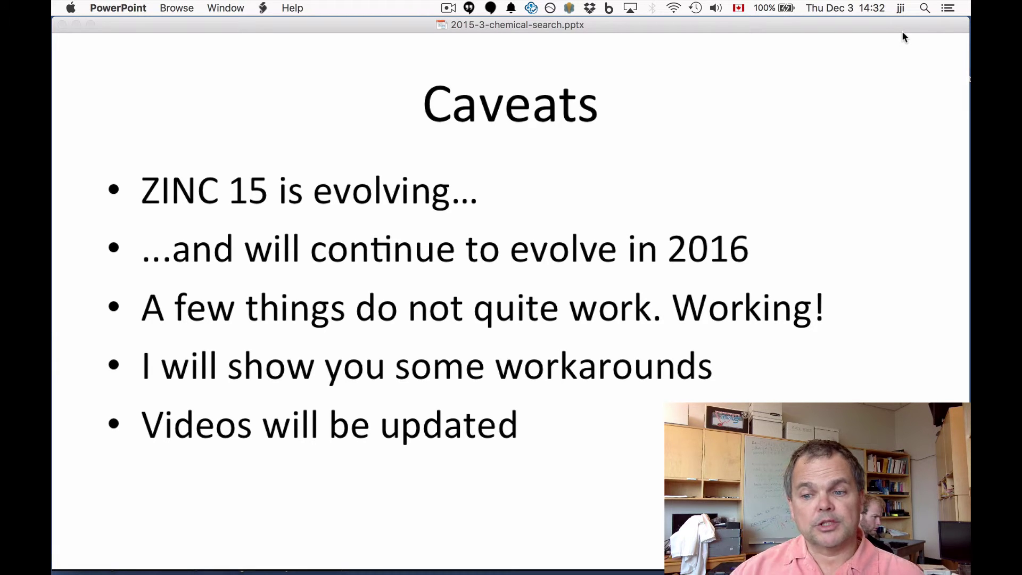
Advance past the 'ZINC 15 – Ligand Discovery for Everyone' paper slide to the blank end slide
{"action": "key", "text": "Right"}
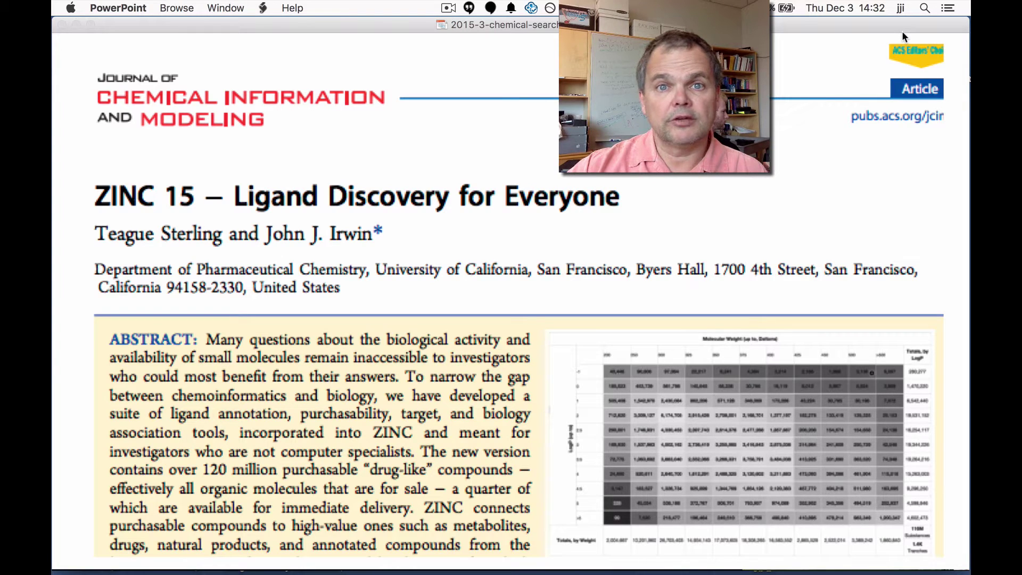
{"action": "key", "text": "Right"}
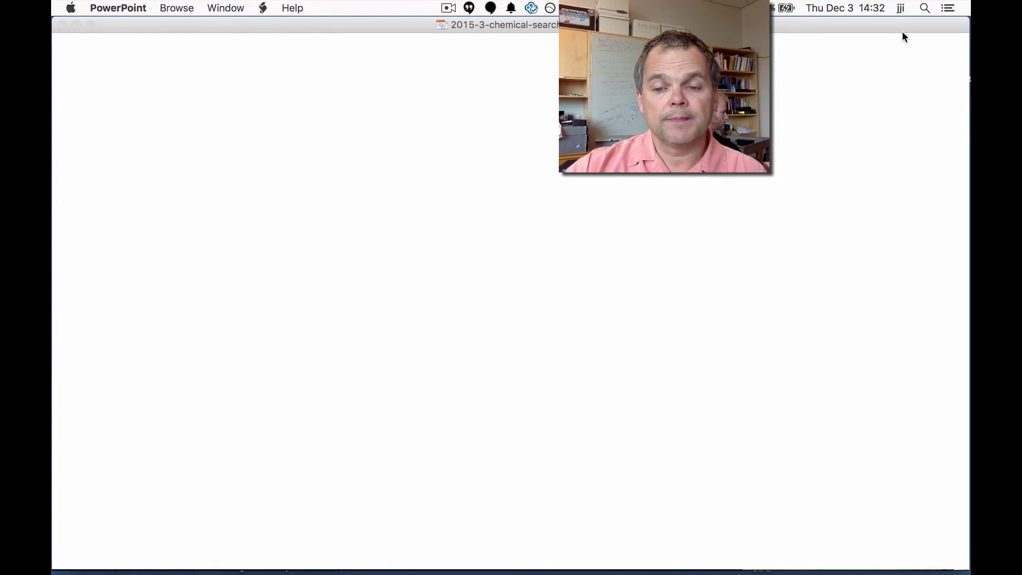
Switch from the slideshow to Chrome and open ZINC15's Substances page to view its search options
{"action": "key", "text": "super+Tab"}
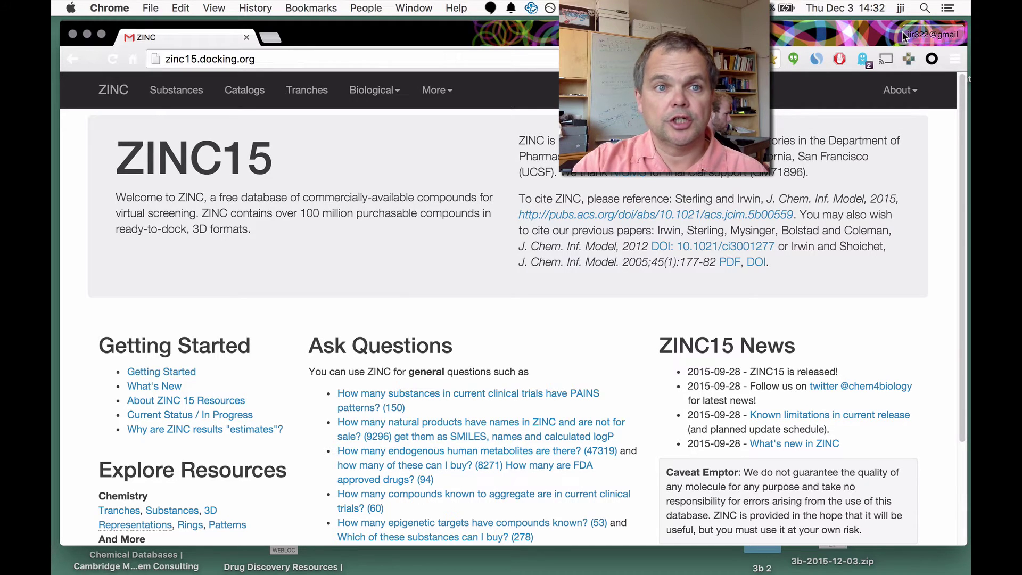
{"action": "left_click", "coordinate": [181, 100]}
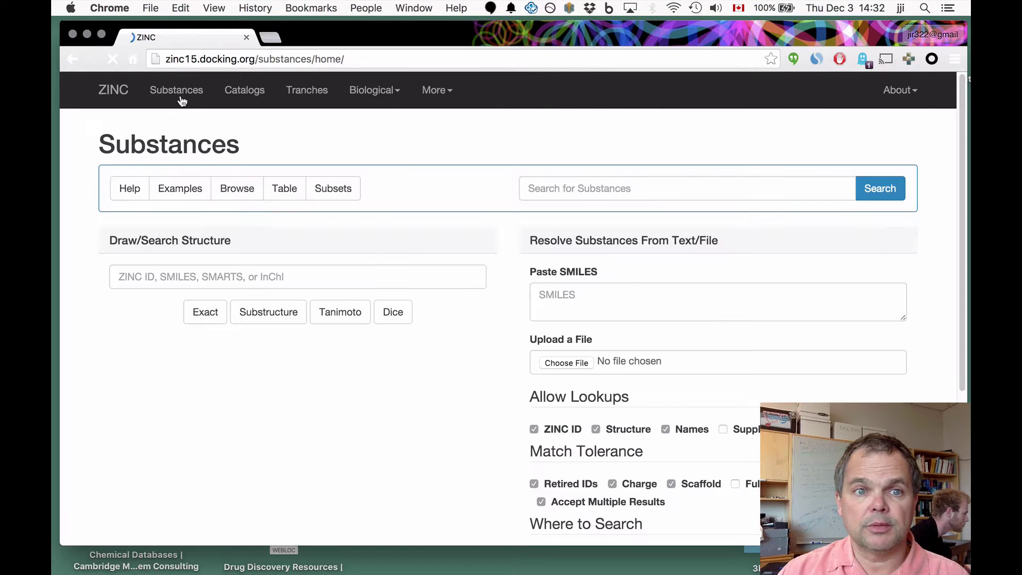
{"action": "scroll", "coordinate": [369, 352], "scroll_direction": "down", "scroll_amount": 1}
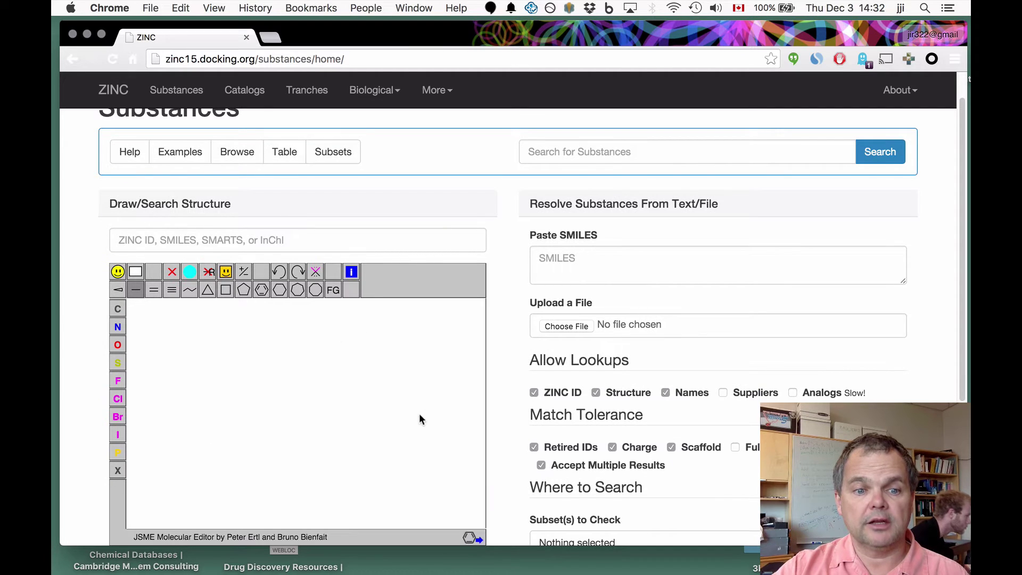
{"action": "scroll", "coordinate": [419, 415], "scroll_direction": "down", "scroll_amount": 2}
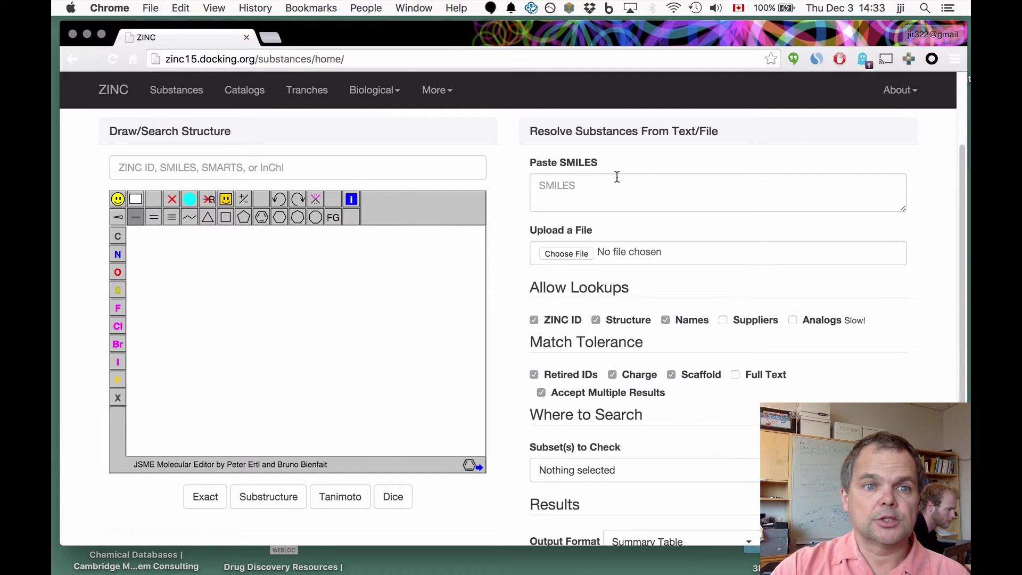
{"action": "scroll", "coordinate": [617, 177], "scroll_direction": "up", "scroll_amount": 4}
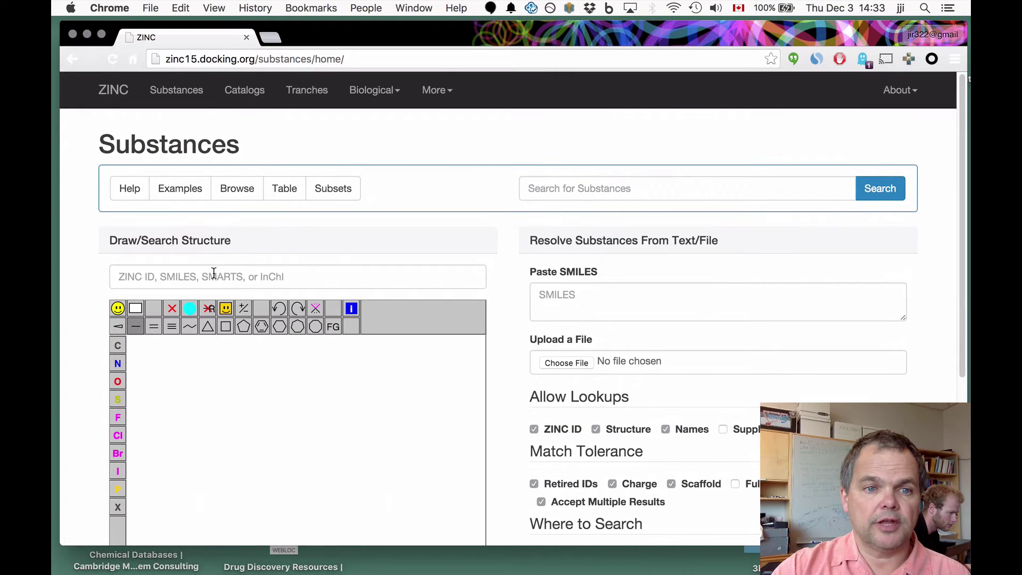
Clear the JSME canvas and place a benzene ring
{"action": "right_click", "coordinate": [265, 341]}
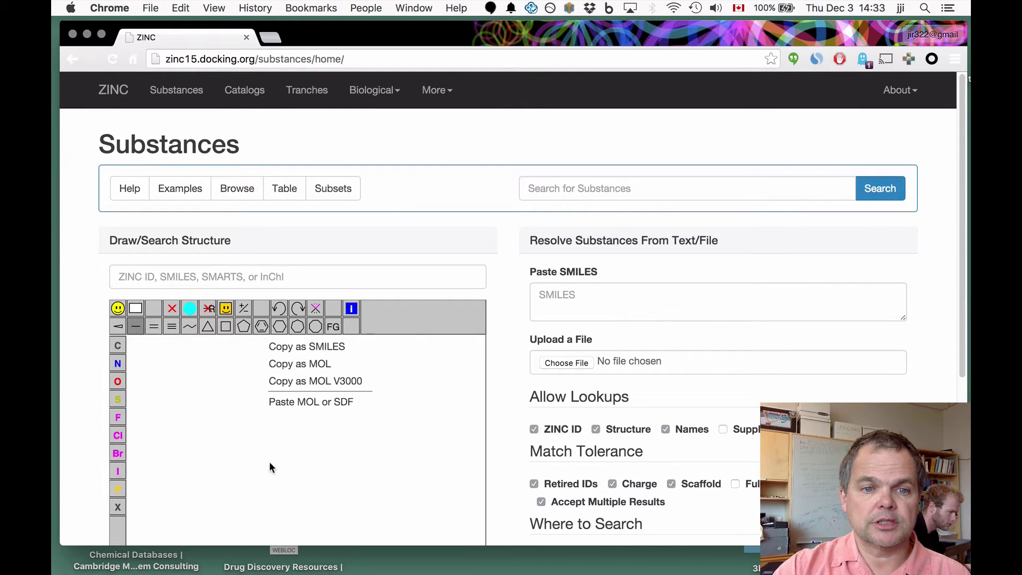
{"action": "left_click", "coordinate": [264, 330]}
{"action": "scroll", "coordinate": [264, 330], "scroll_direction": "down", "scroll_amount": 1}
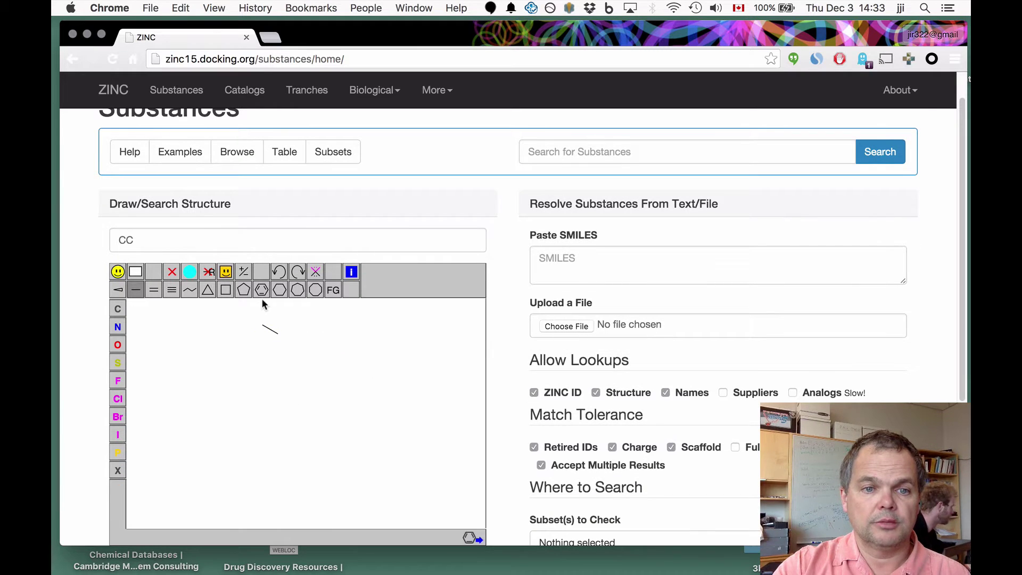
{"action": "left_click", "coordinate": [133, 274]}
{"action": "left_click", "coordinate": [263, 294]}
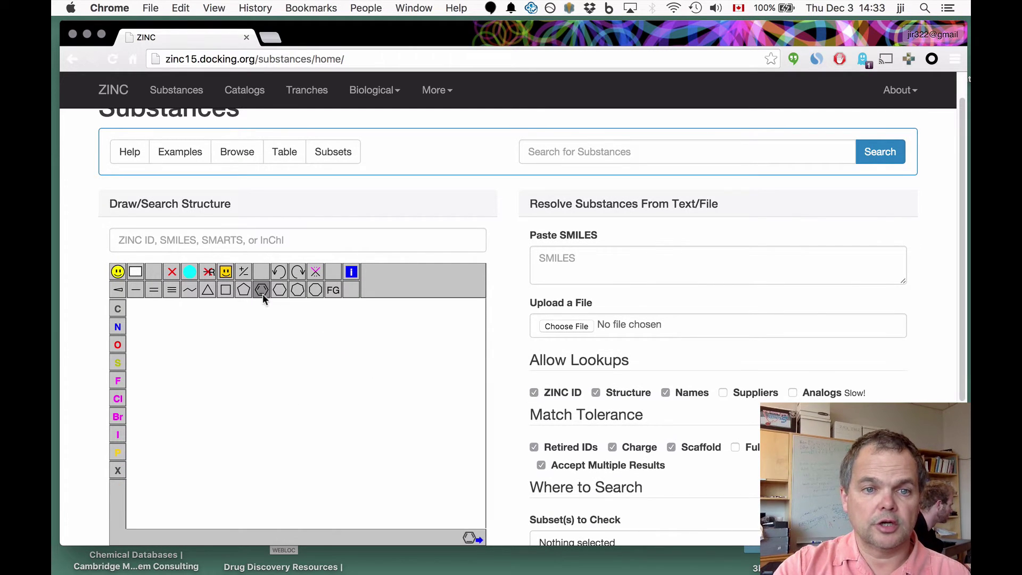
{"action": "left_click", "coordinate": [271, 413]}
Fuse an eight-membered ring onto the benzene, setting one ring atom to NH and another to O
{"action": "left_click", "coordinate": [315, 289]}
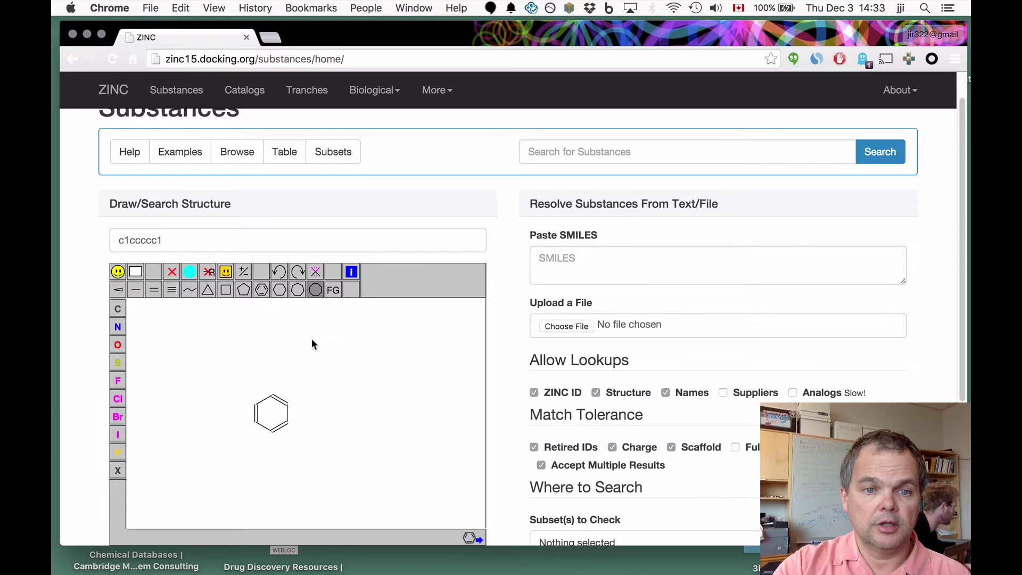
{"action": "left_click", "coordinate": [288, 414]}
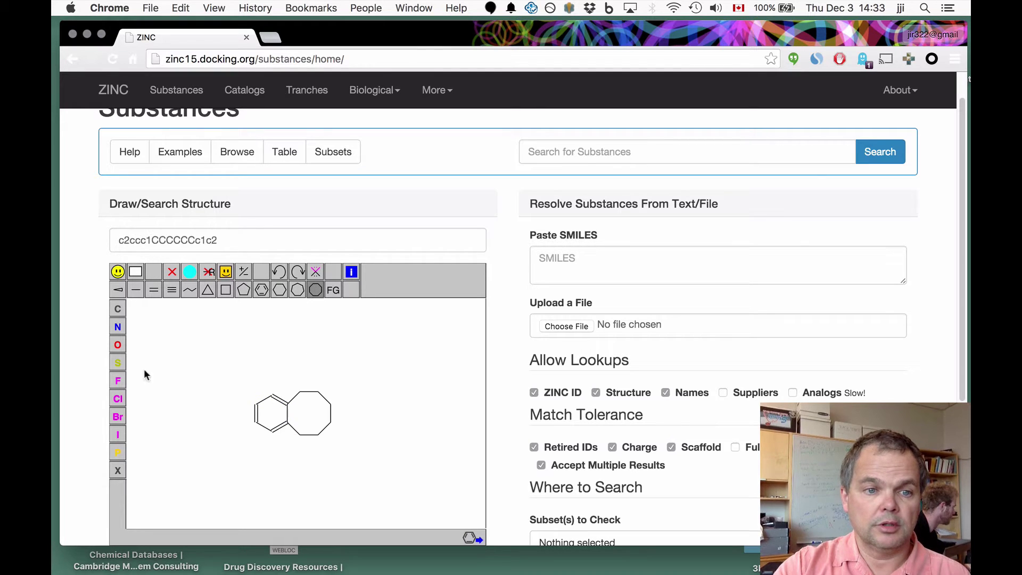
{"action": "left_click", "coordinate": [118, 328]}
{"action": "left_click", "coordinate": [317, 392]}
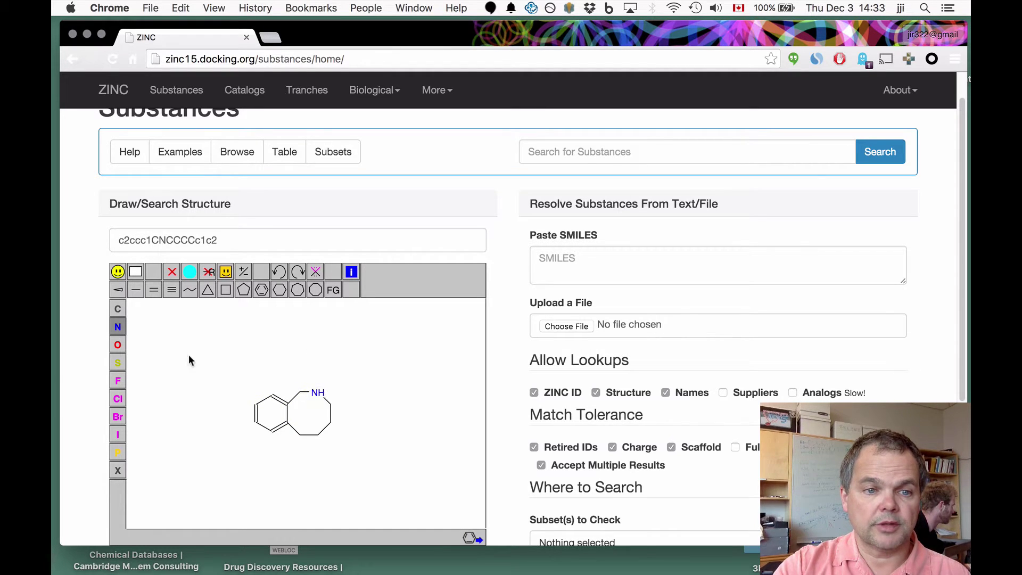
{"action": "left_click", "coordinate": [122, 346]}
{"action": "left_click", "coordinate": [318, 436]}
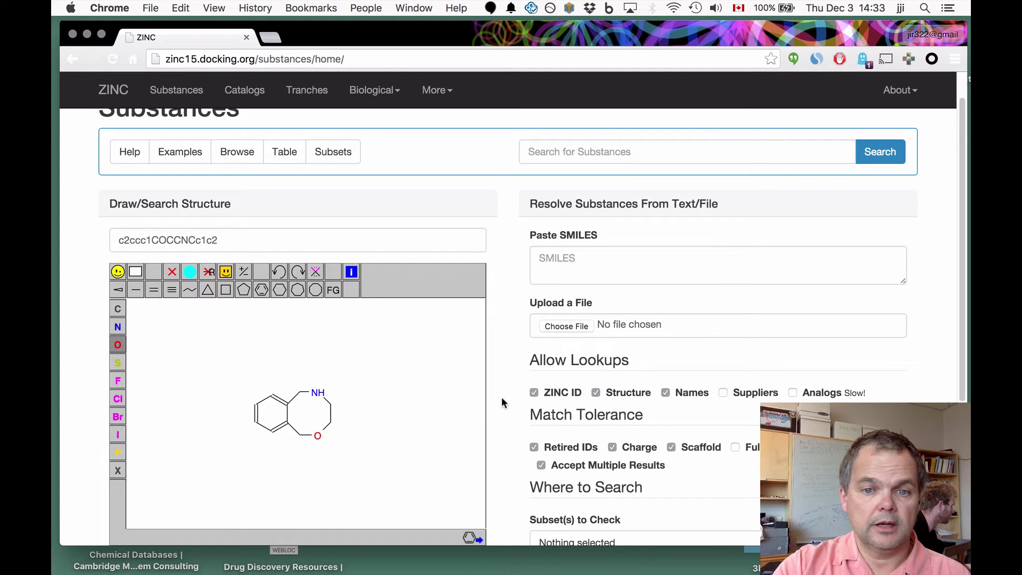
{"action": "scroll", "coordinate": [503, 391], "scroll_direction": "down", "scroll_amount": 4}
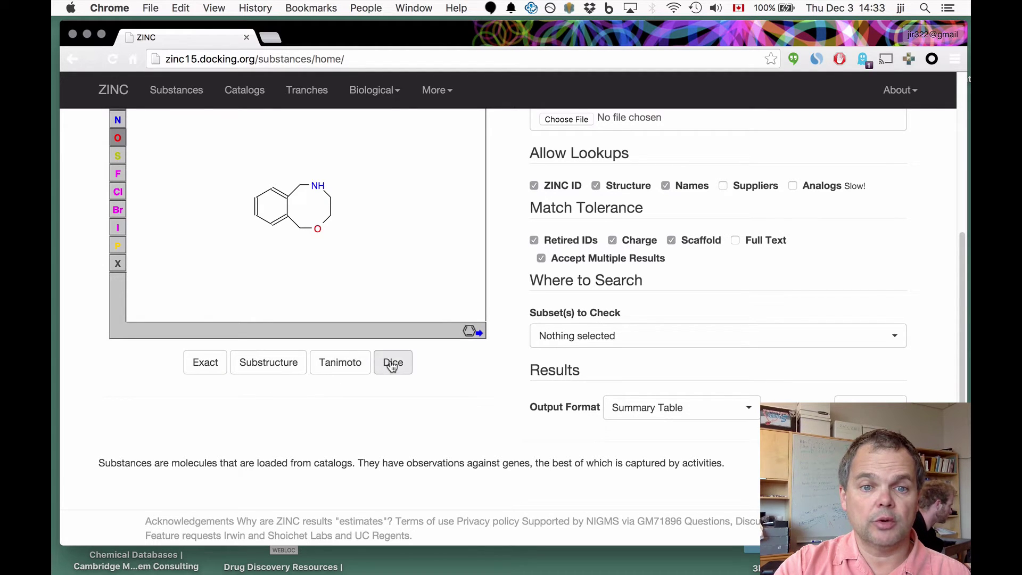
Run a Tanimoto similarity search on c2ccc1COCCNCc1c2
{"action": "left_click", "coordinate": [351, 366]}
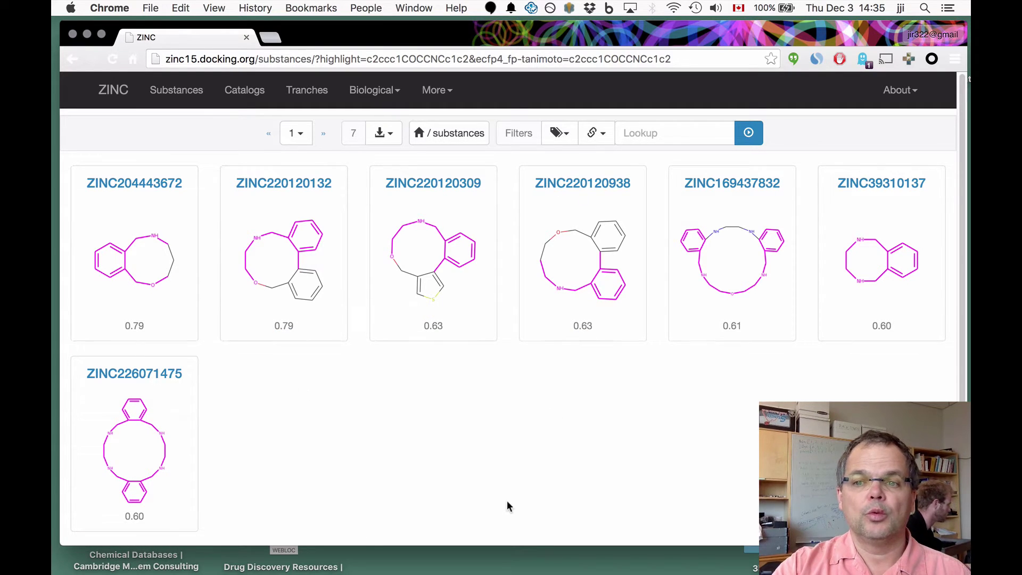
Filter the similarity results to the For Sale availability subset
{"action": "left_click", "coordinate": [558, 133]}
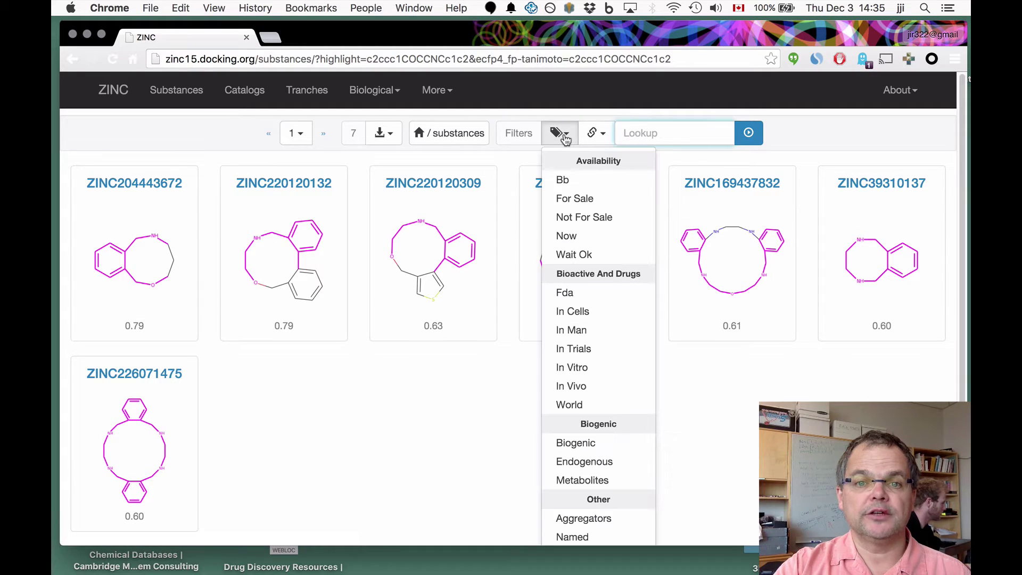
{"action": "left_click", "coordinate": [500, 151]}
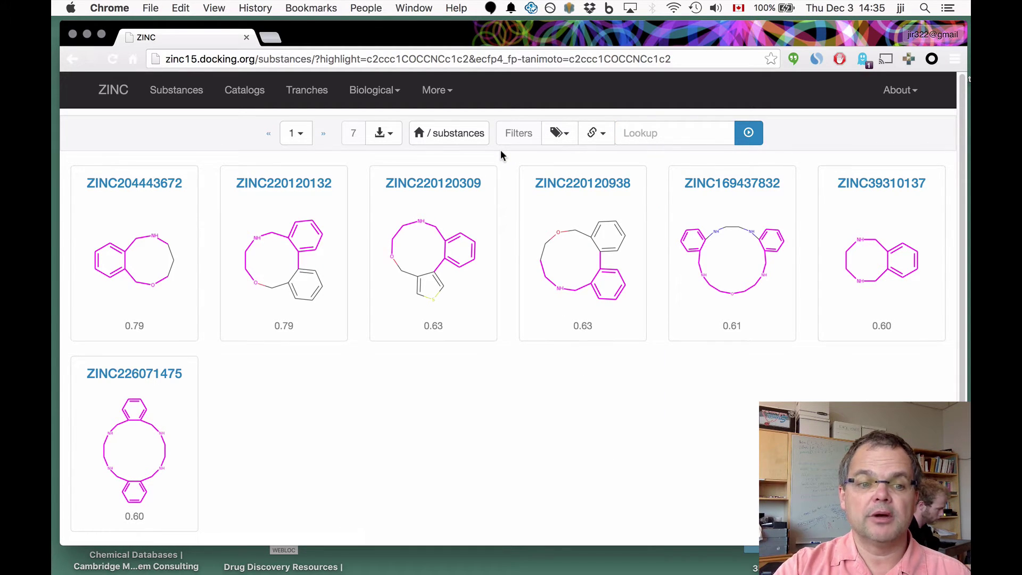
{"action": "left_click", "coordinate": [562, 136]}
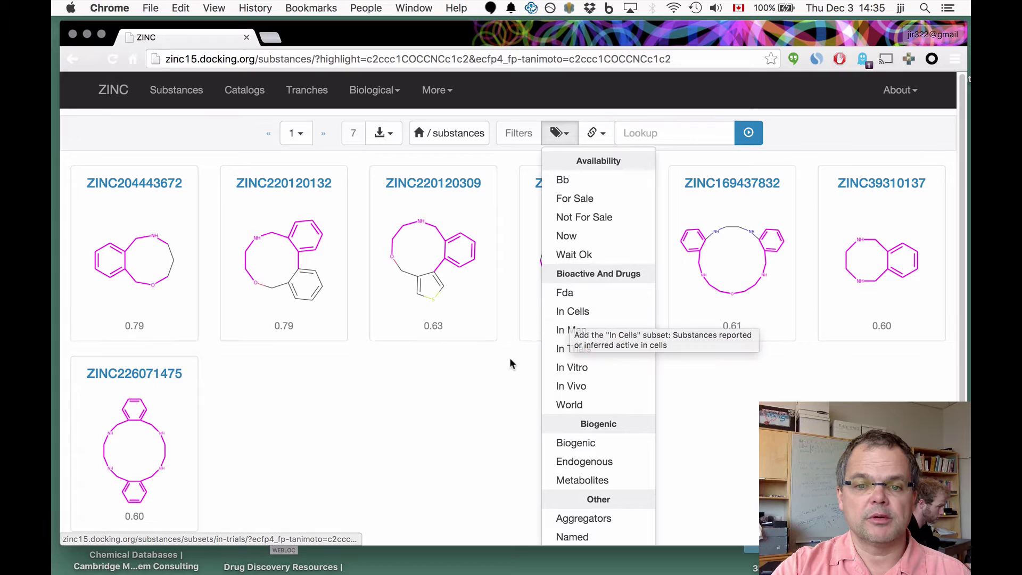
{"action": "left_click", "coordinate": [577, 199]}
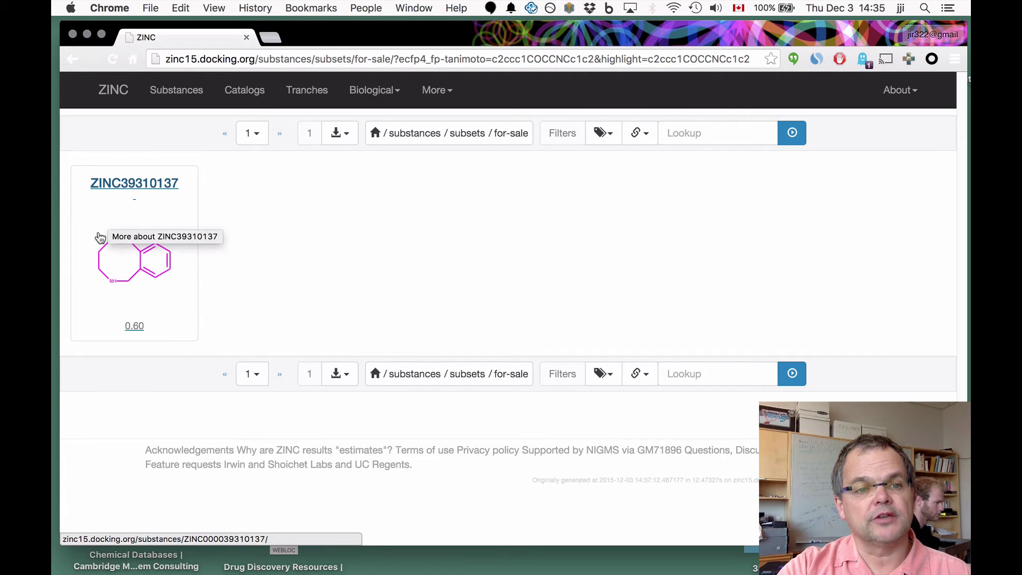
Open the ZINC39310137 substance page and its FCH1255531 vendor listing on Enamine Store
{"action": "left_click", "coordinate": [126, 191]}
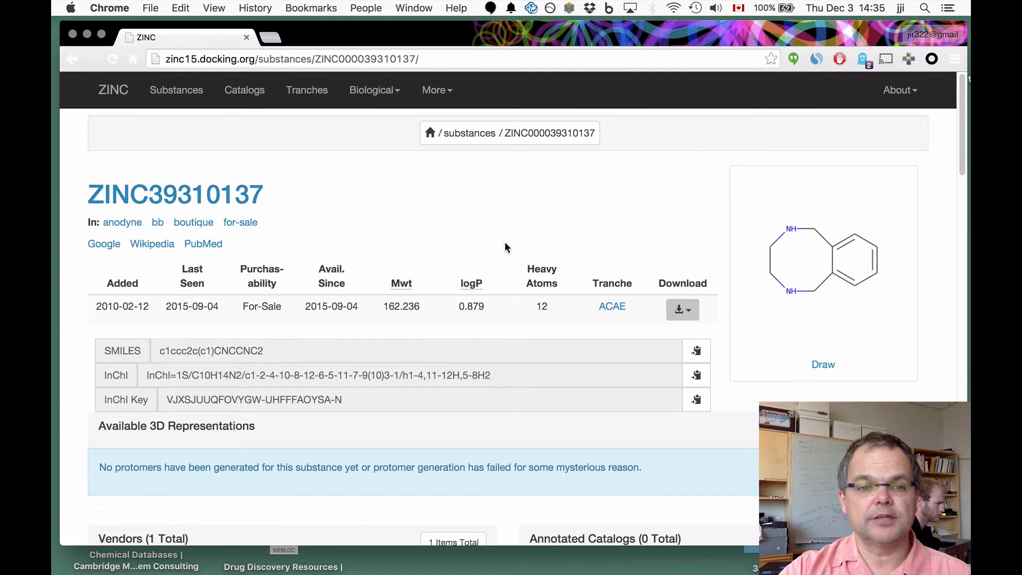
{"action": "scroll", "coordinate": [684, 434], "scroll_direction": "down", "scroll_amount": 6}
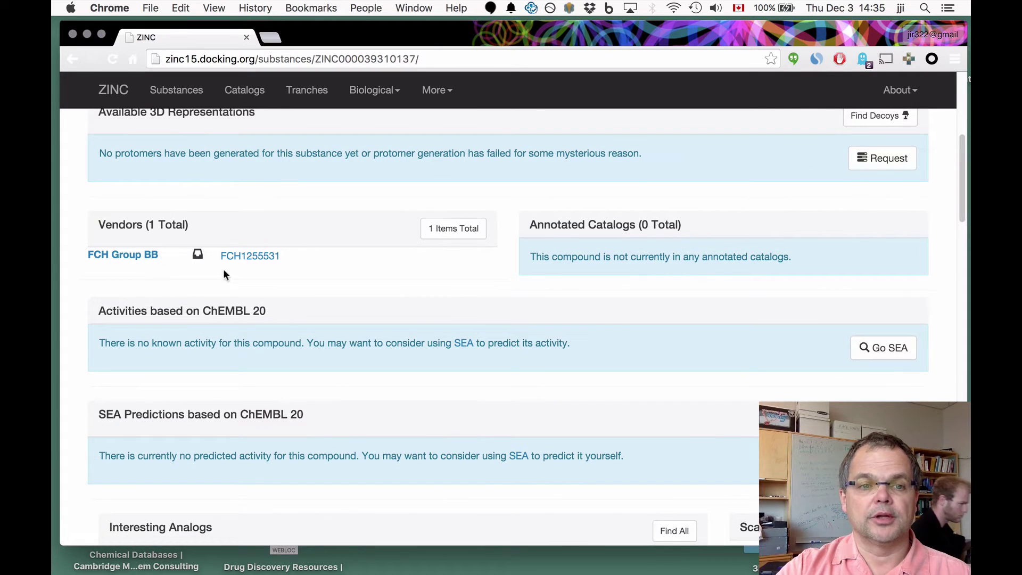
{"action": "left_click", "coordinate": [267, 258]}
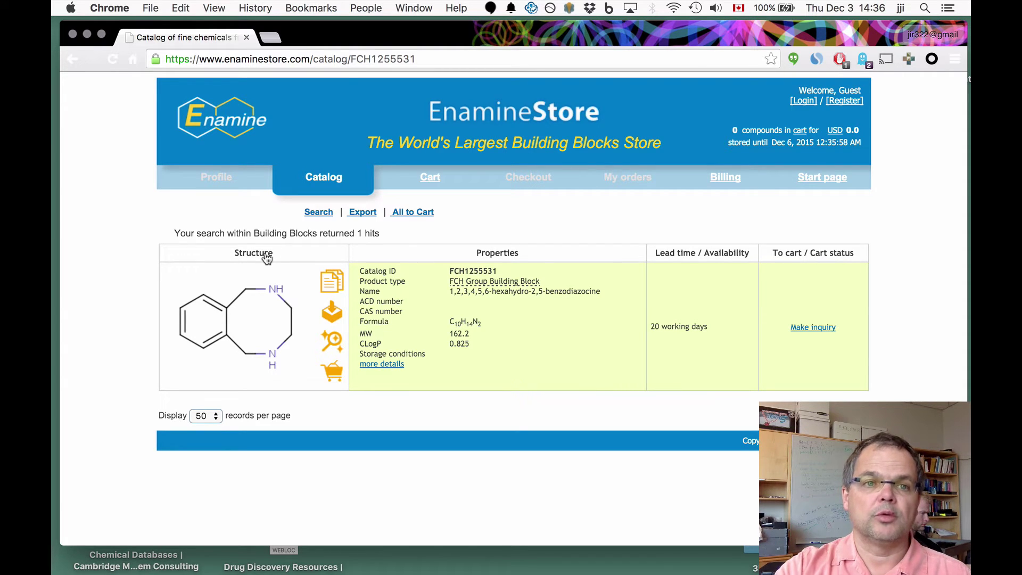
Go back to ZINC39310137, load its structure into the editor, and run a substructure search
{"action": "left_click", "coordinate": [75, 59]}
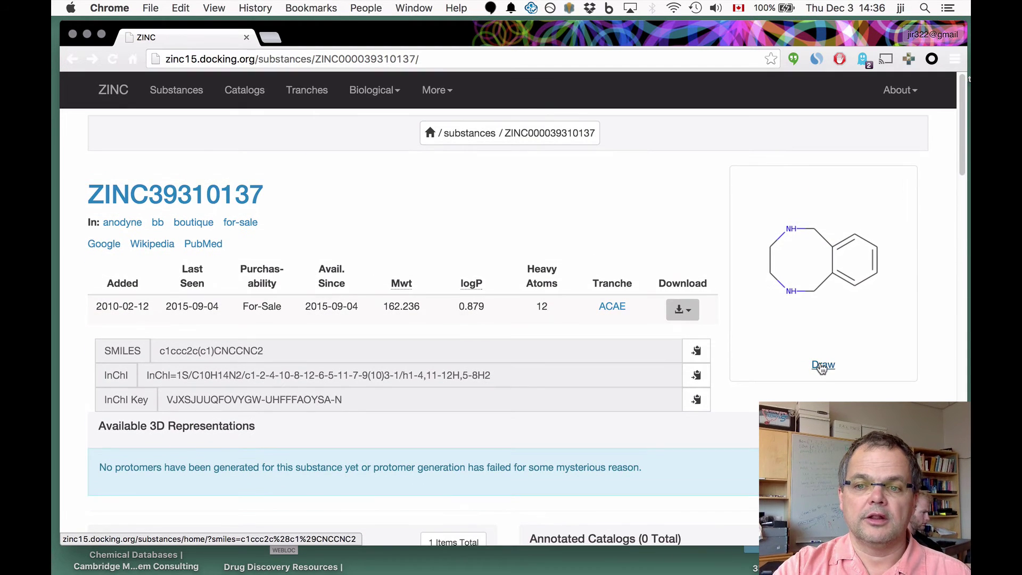
{"action": "left_click", "coordinate": [822, 366]}
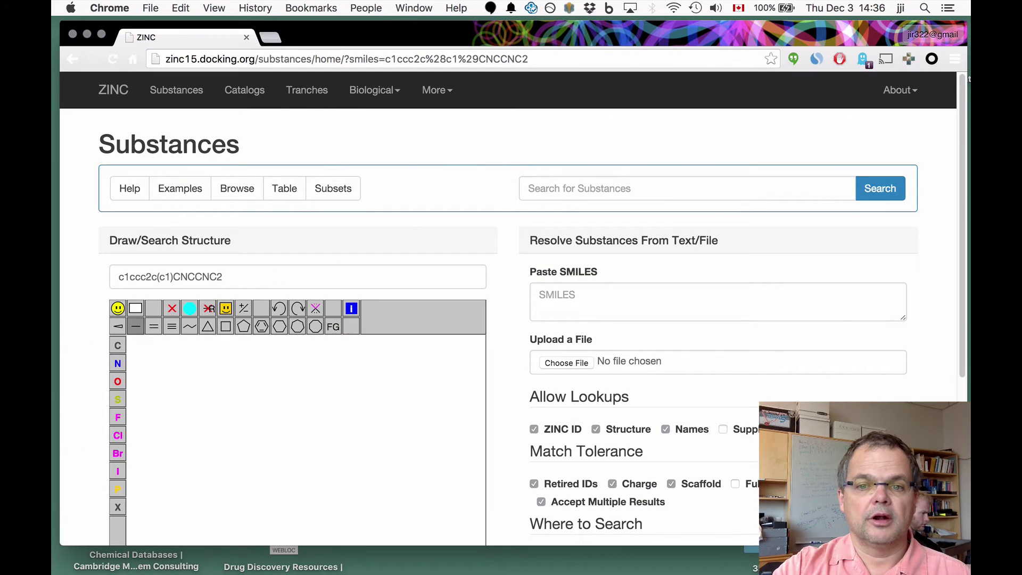
{"action": "scroll", "coordinate": [489, 427], "scroll_direction": "down", "scroll_amount": 1}
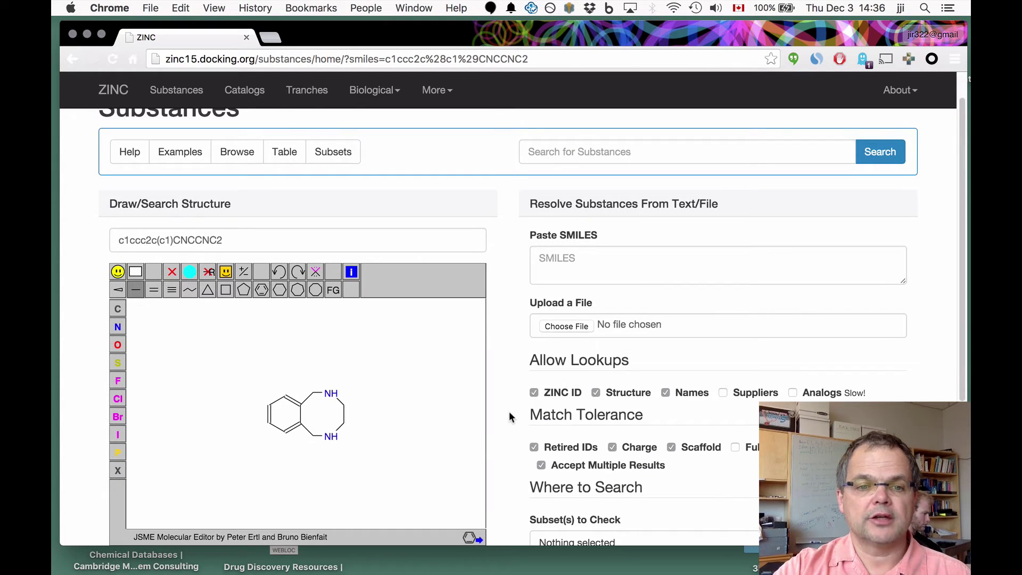
{"action": "scroll", "coordinate": [509, 410], "scroll_direction": "down", "scroll_amount": 2}
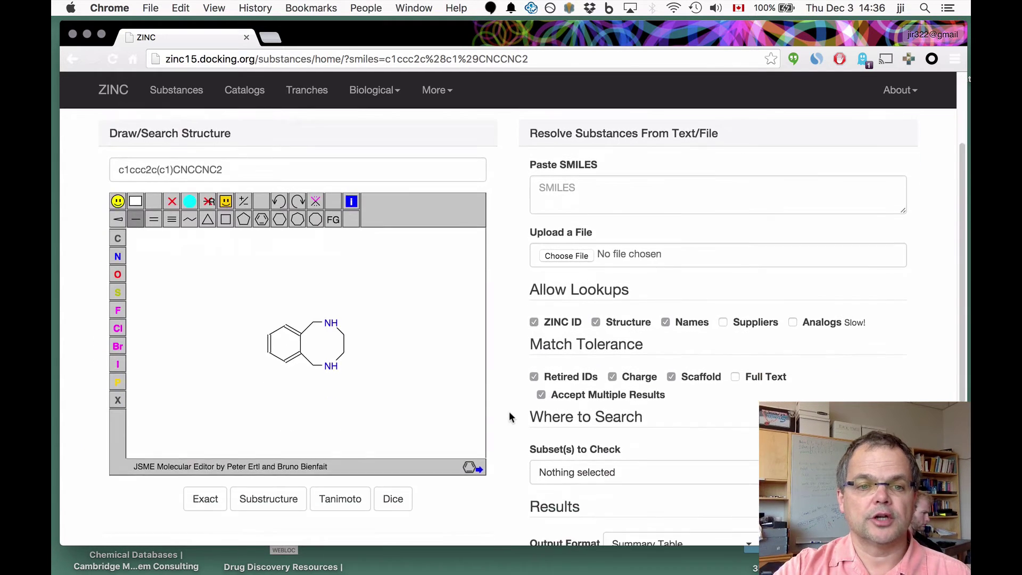
{"action": "left_click", "coordinate": [260, 499]}
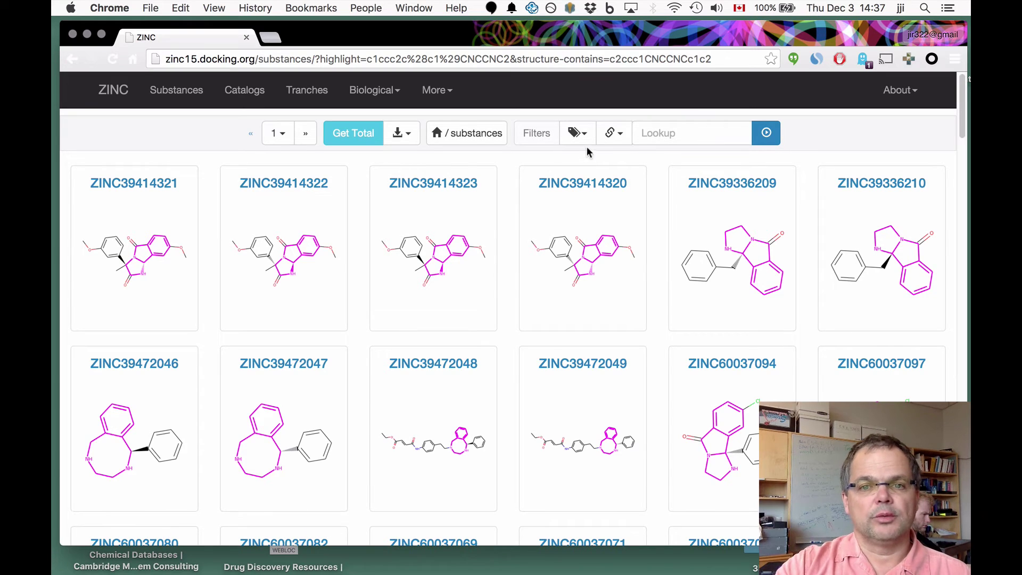
Show the subset tags available for filtering the c2ccc1CNCCNCc1c2 substructure hits
{"action": "left_click", "coordinate": [578, 135]}
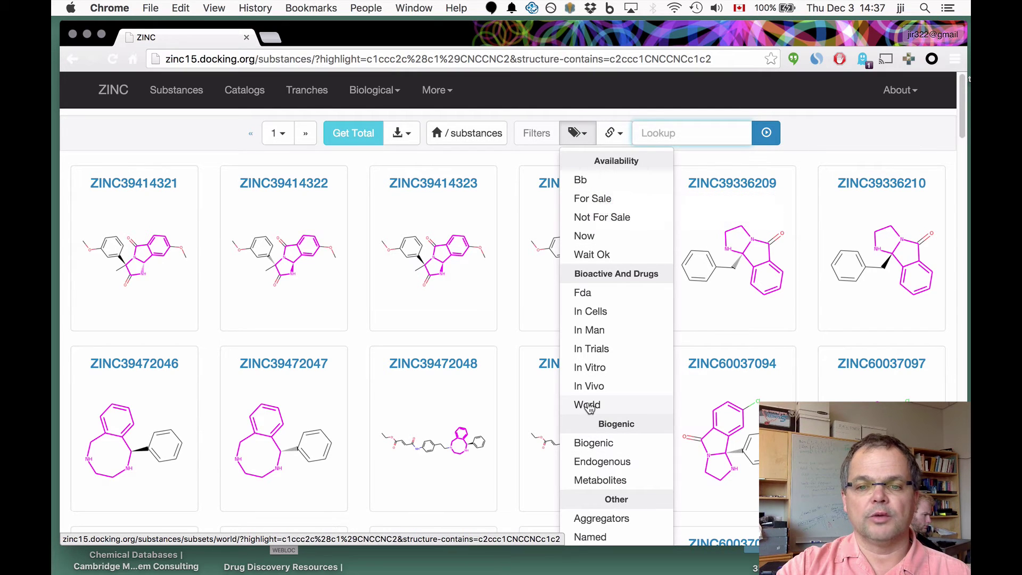
Request the total hit count for the c2ccc1CNCCNCc1c2 substructure search, retrying after it reports slow
{"action": "left_click", "coordinate": [196, 125]}
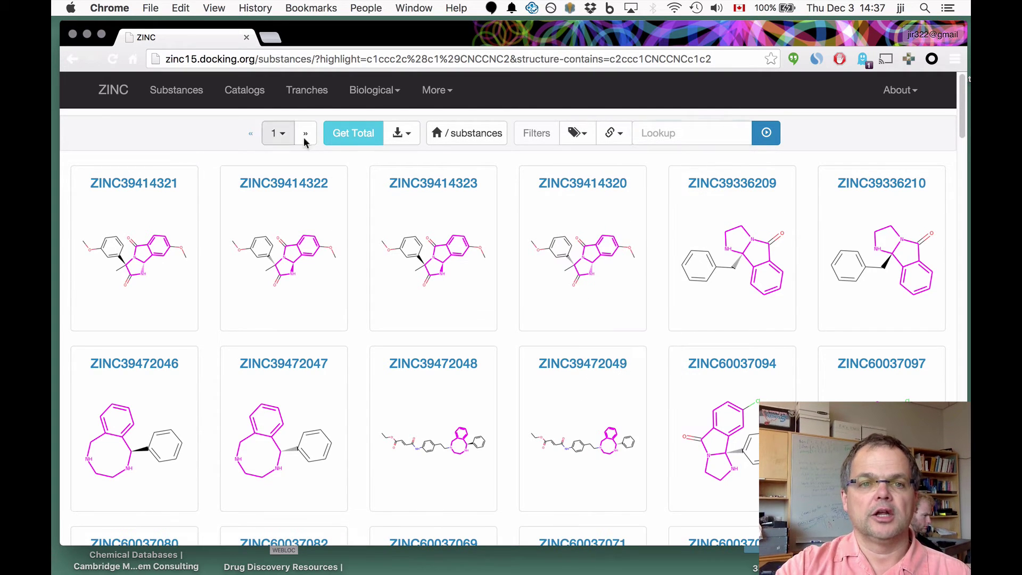
{"action": "left_click", "coordinate": [340, 139]}
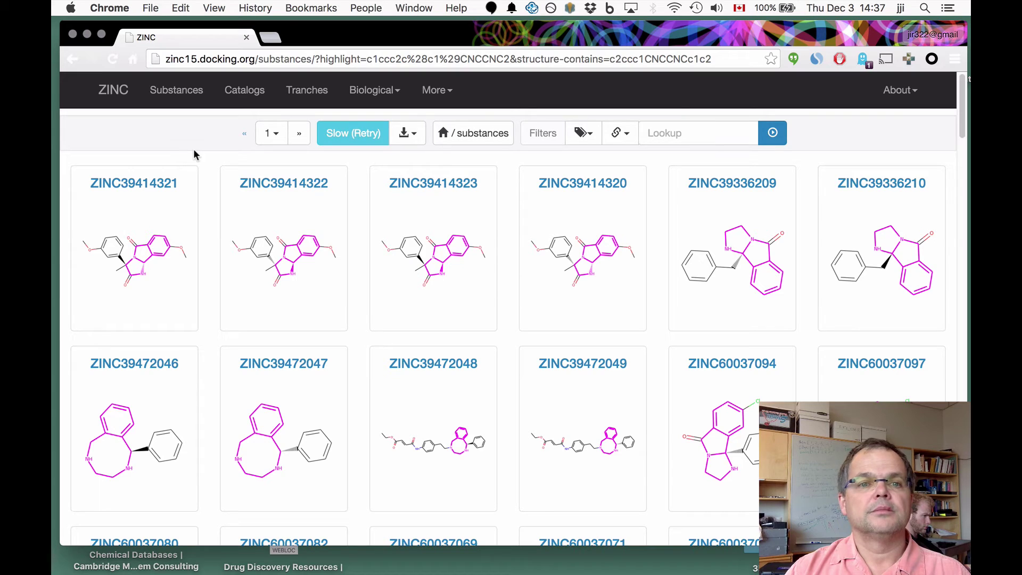
{"action": "left_click", "coordinate": [363, 135]}
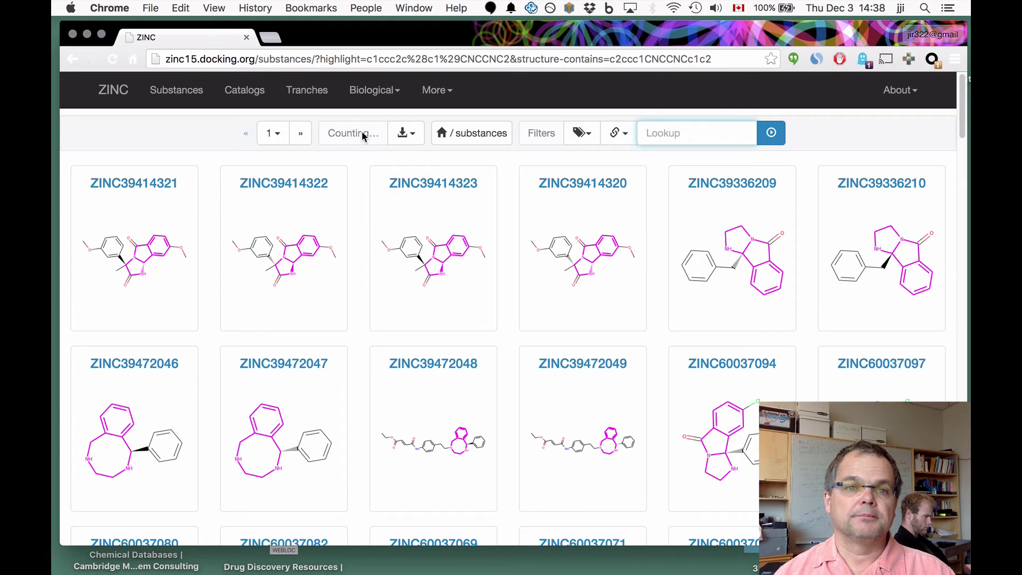
Open ZINC39472047 in a new tab to view its substance page
{"action": "left_click", "coordinate": [363, 136]}
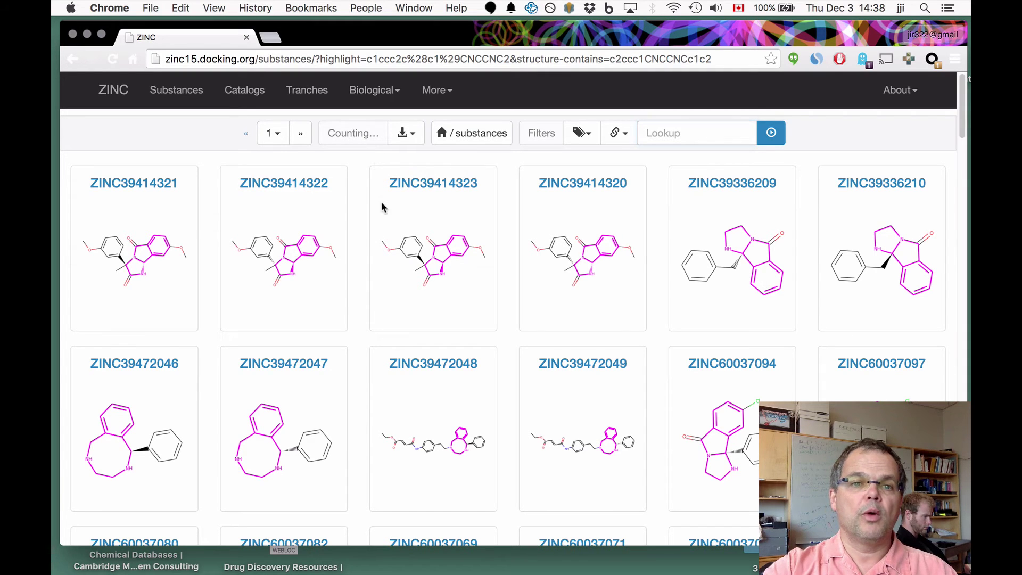
{"action": "right_click", "coordinate": [277, 364]}
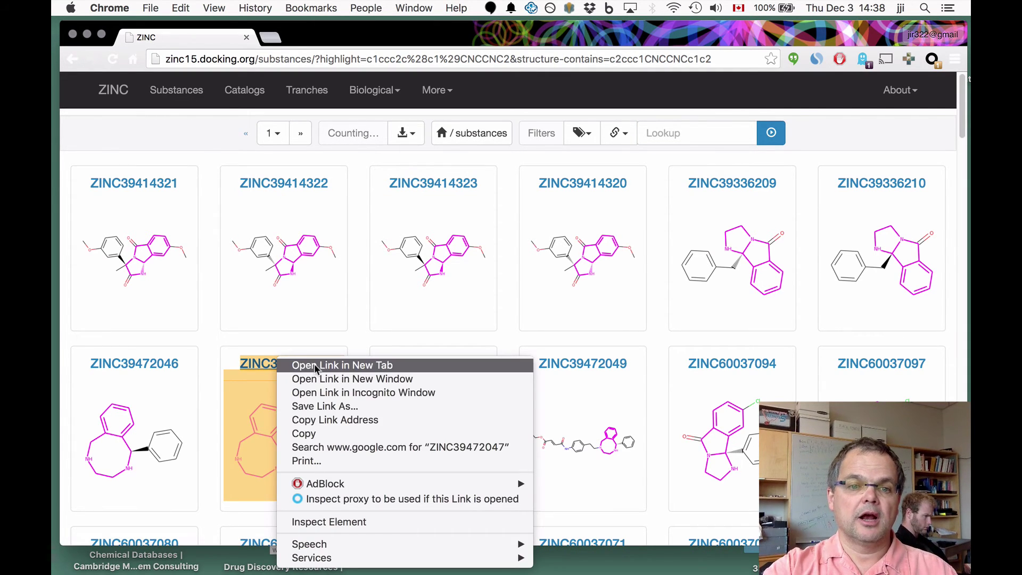
{"action": "key", "text": "Escape"}
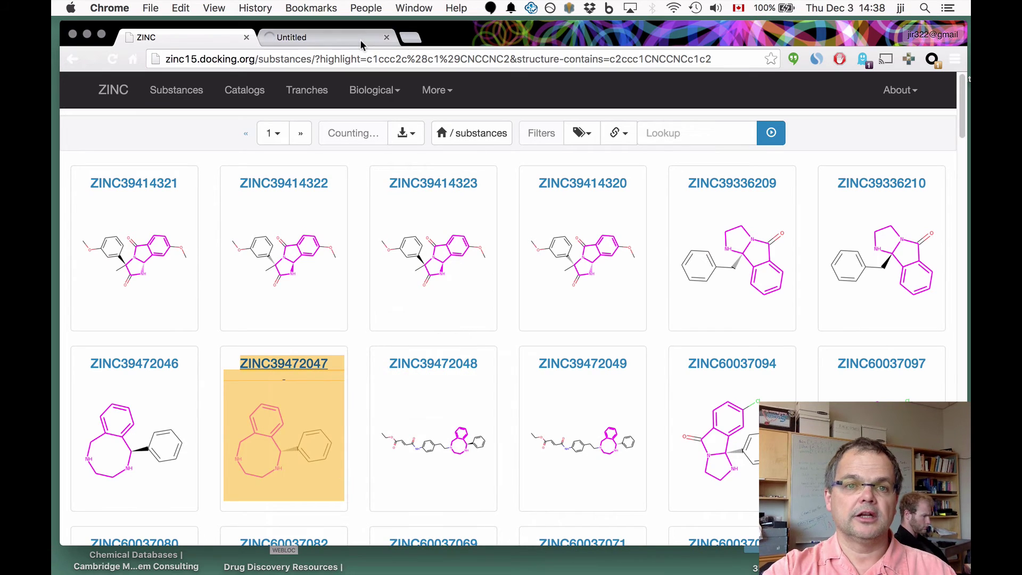
{"action": "left_click", "coordinate": [357, 40]}
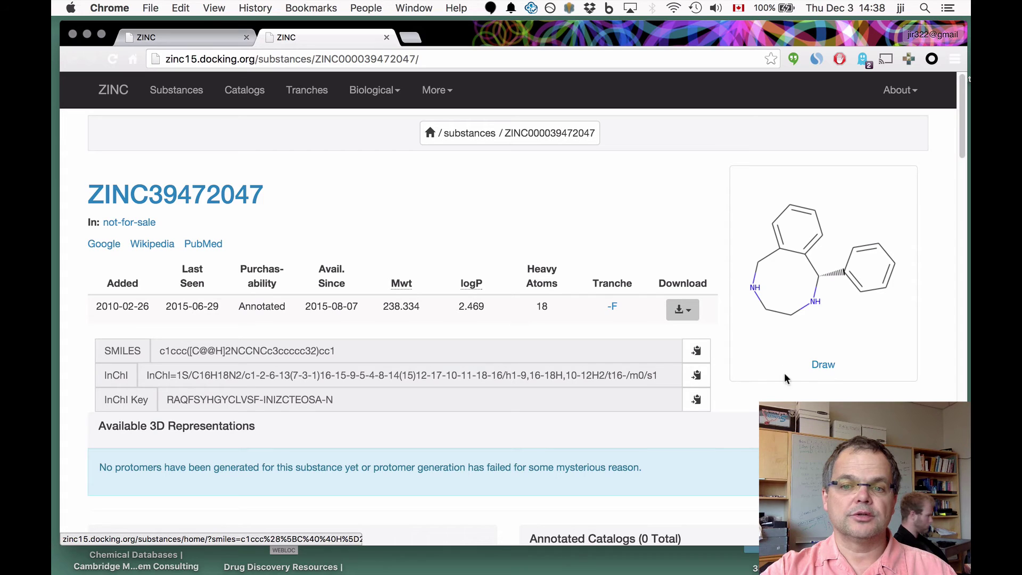
Load ZINC39472047 into the structure search and replace its SMILES with the SMARTS [CX4][ND1]
{"action": "left_click", "coordinate": [821, 367]}
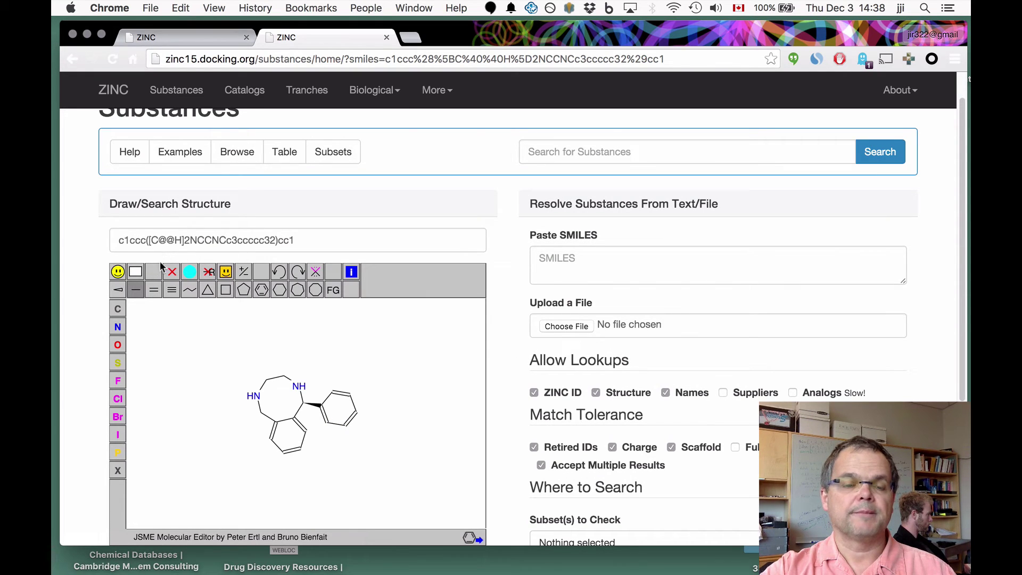
{"action": "left_click_drag", "start_coordinate": [310, 240], "coordinate": [74, 226]}
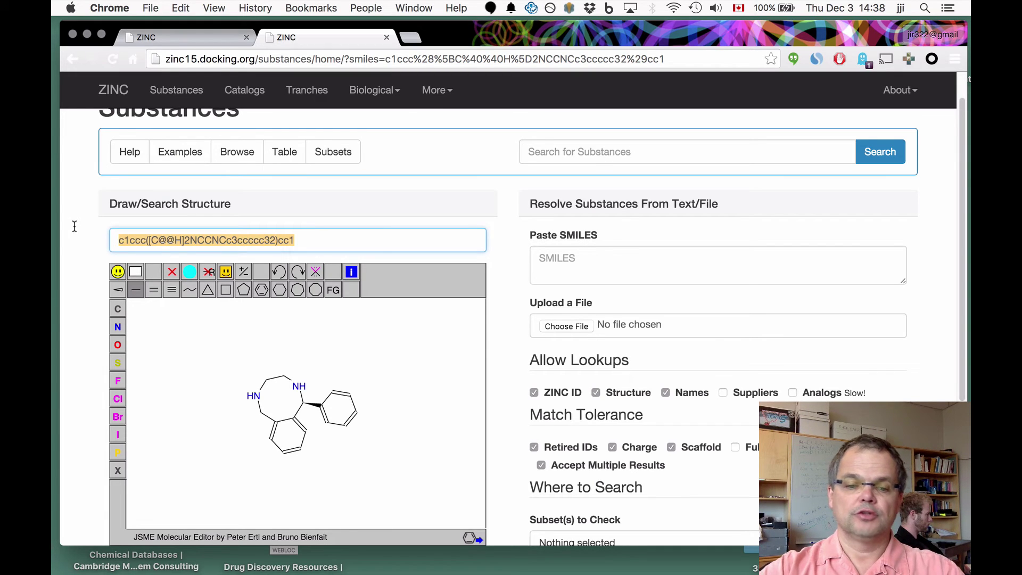
{"action": "type", "text": "["}
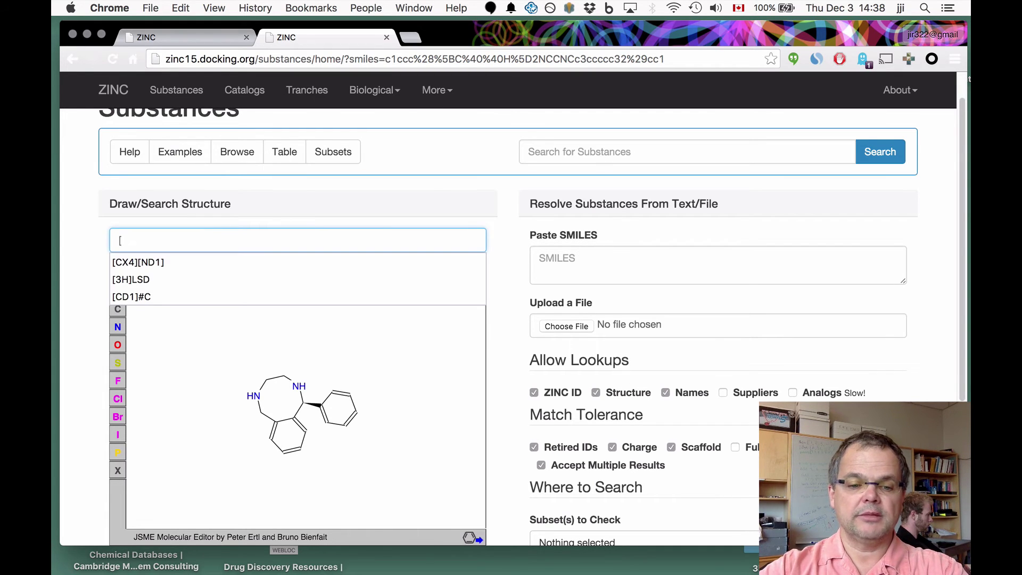
{"action": "type", "text": "CX4]"}
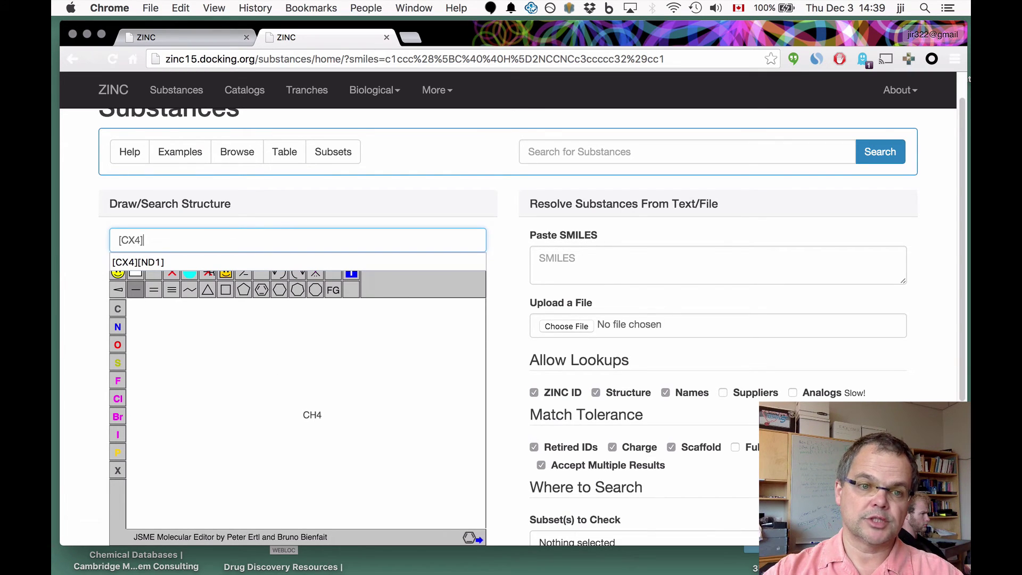
{"action": "type", "text": "[ND1]"}
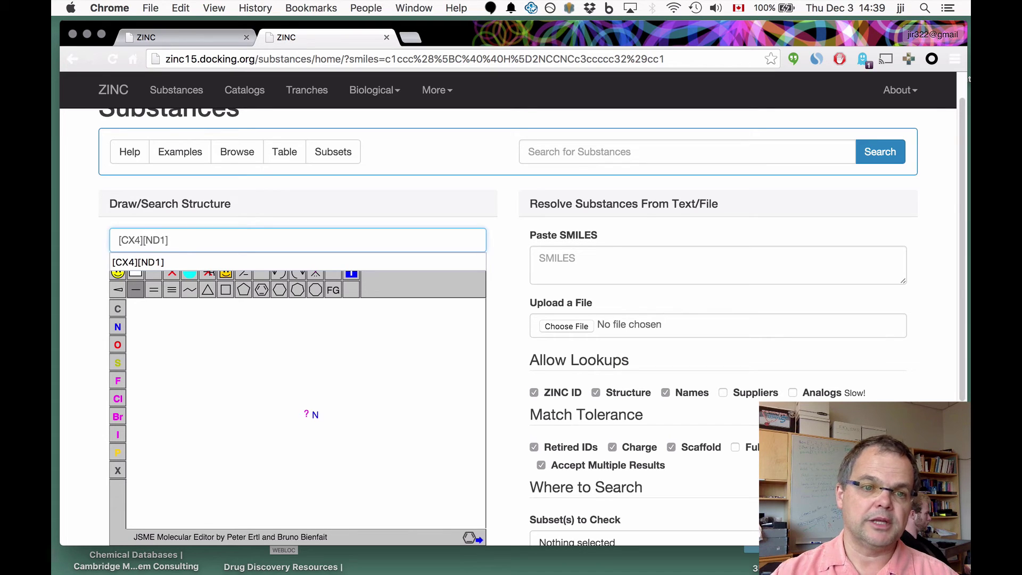
{"action": "left_click", "coordinate": [509, 259]}
{"action": "left_click", "coordinate": [229, 235]}
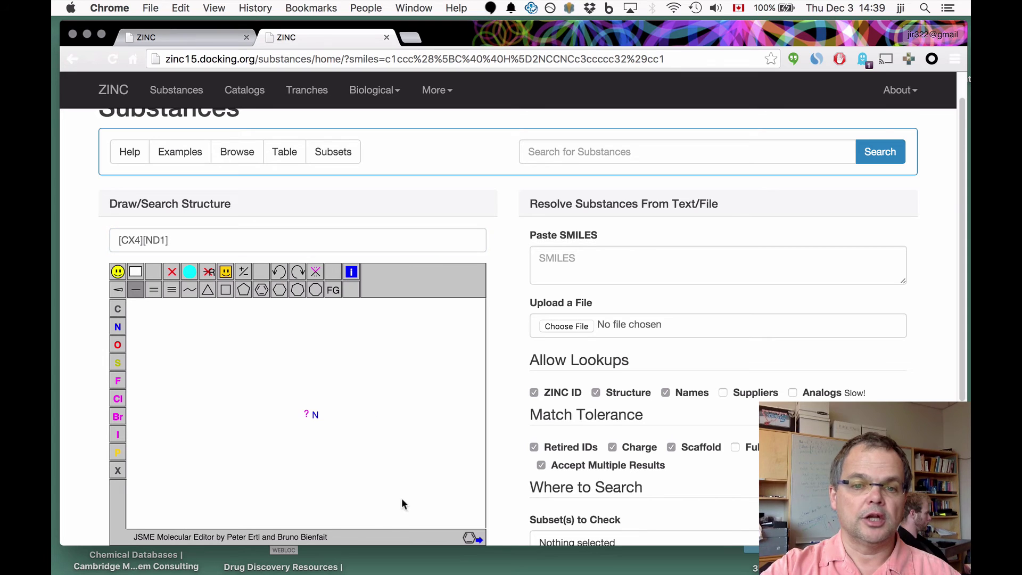
{"action": "scroll", "coordinate": [512, 382], "scroll_direction": "down", "scroll_amount": 2}
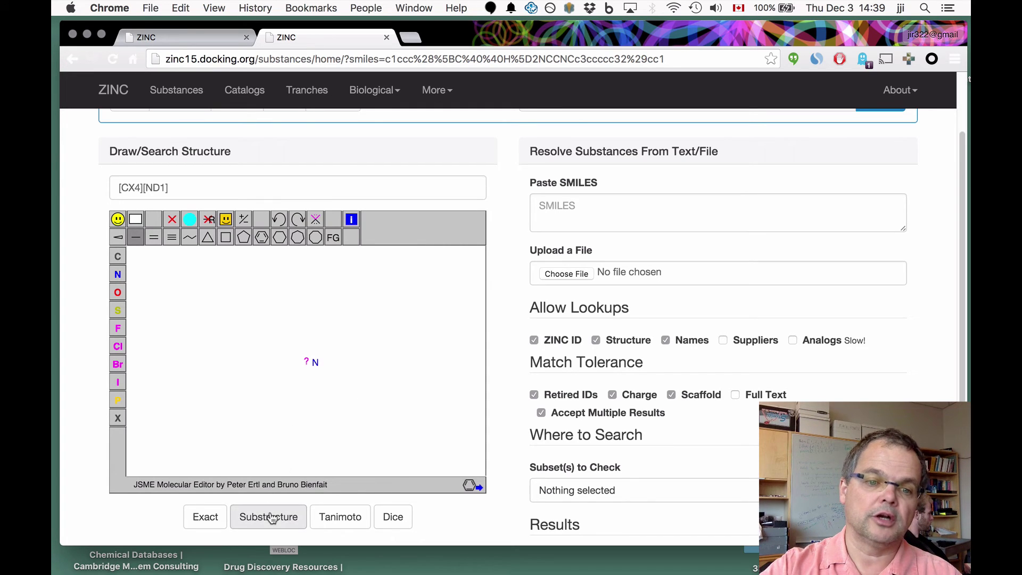
{"action": "left_click_drag", "start_coordinate": [181, 183], "coordinate": [100, 182]}
{"action": "key", "text": "super+c"}
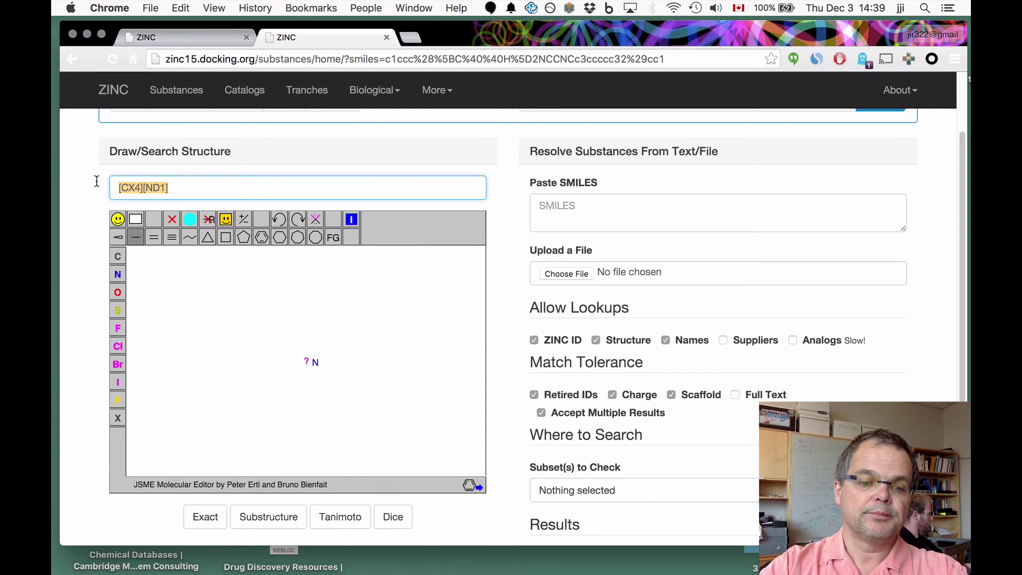
Run the [CX4][ND1] substructure search, then paste [CX4][ND1] over the URL's C%3FN structure value
{"action": "left_click", "coordinate": [96, 182]}
{"action": "left_click", "coordinate": [266, 518]}
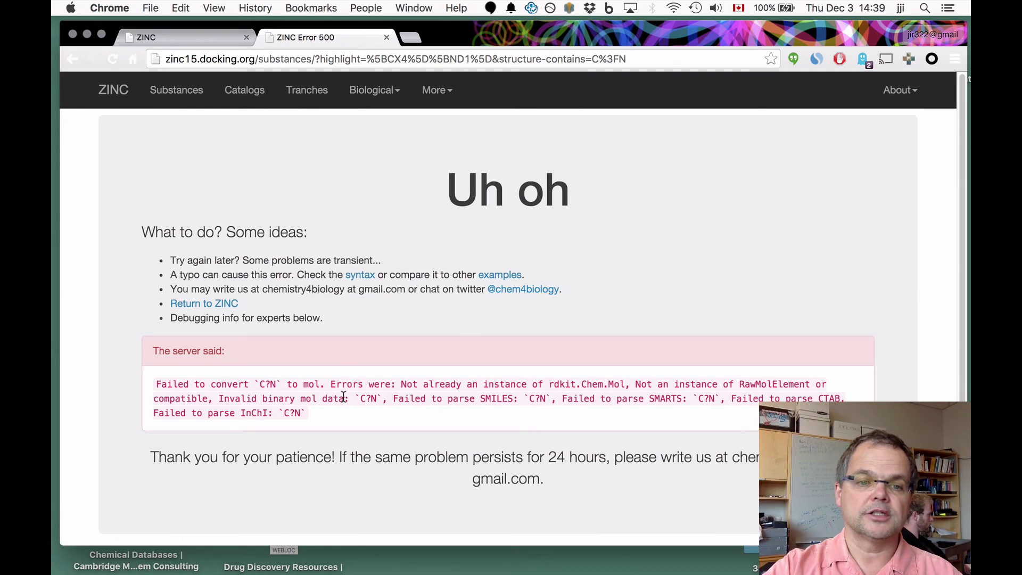
{"action": "left_click", "coordinate": [418, 61]}
{"action": "left_click", "coordinate": [543, 58]}
{"action": "left_click_drag", "start_coordinate": [592, 58], "coordinate": [658, 57]}
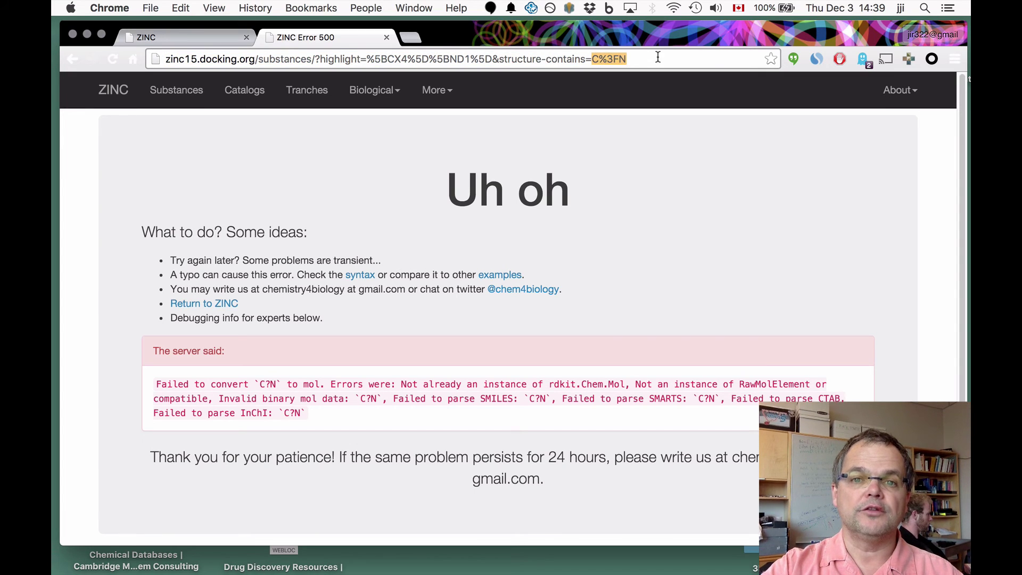
{"action": "key", "text": "super+v"}
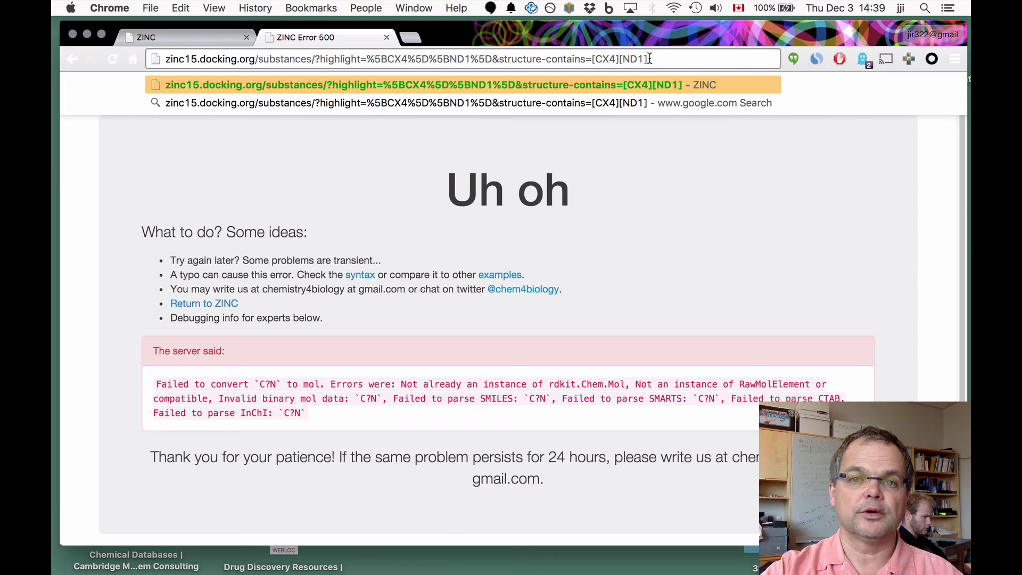
Load the edited structure-contains=[CX4][ND1] address to list the substructure hits
{"action": "key", "text": "Return"}
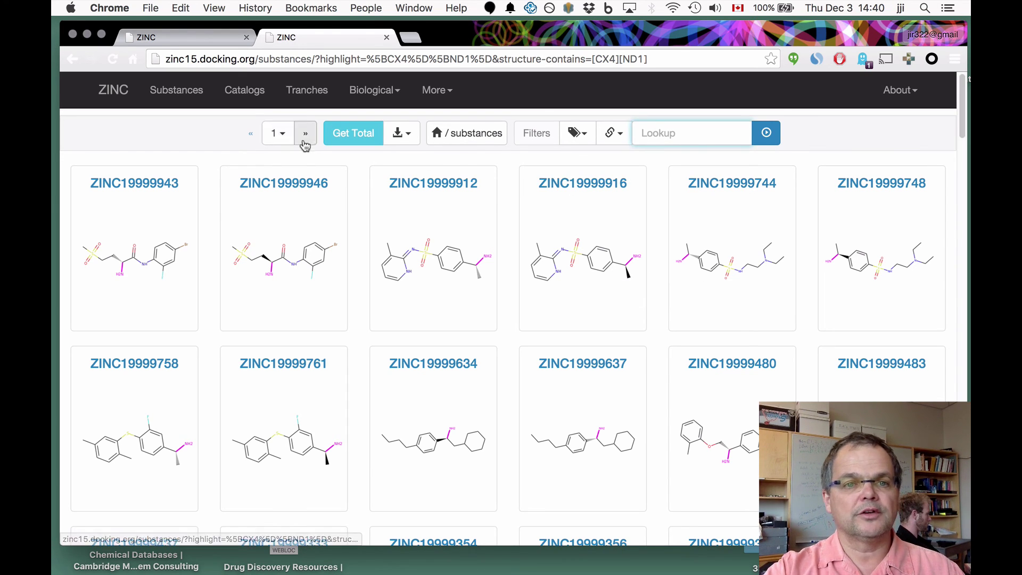
Download this page of [CX4][ND1] hits as SDF and open substances.sdf
{"action": "left_click", "coordinate": [280, 136]}
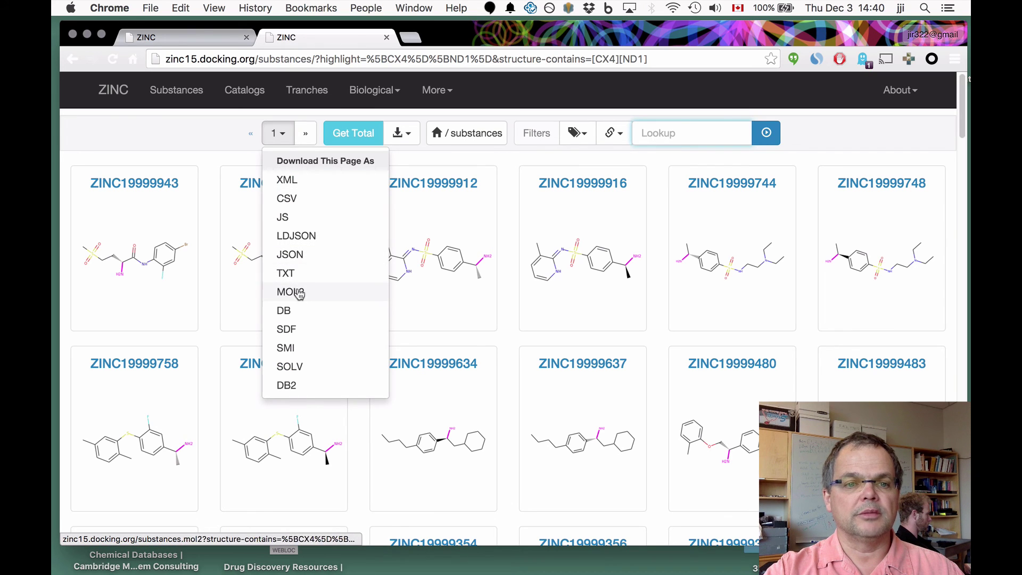
{"action": "left_click", "coordinate": [287, 331]}
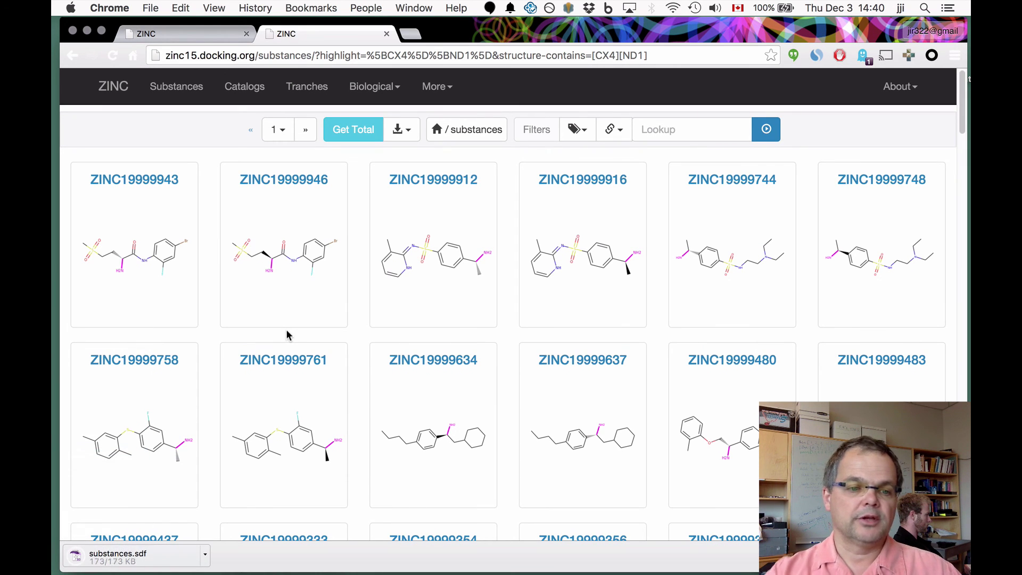
{"action": "left_click", "coordinate": [166, 557]}
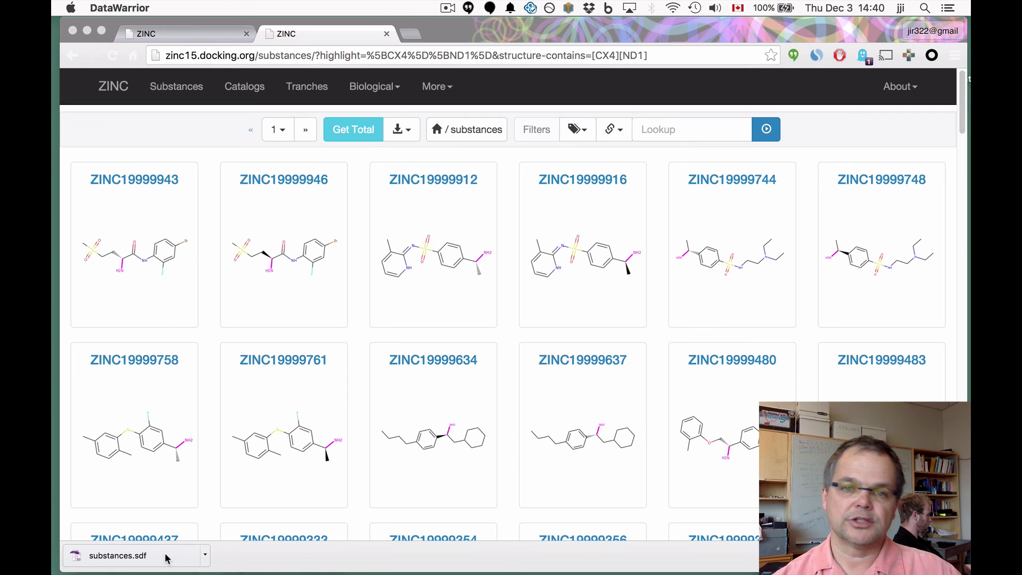